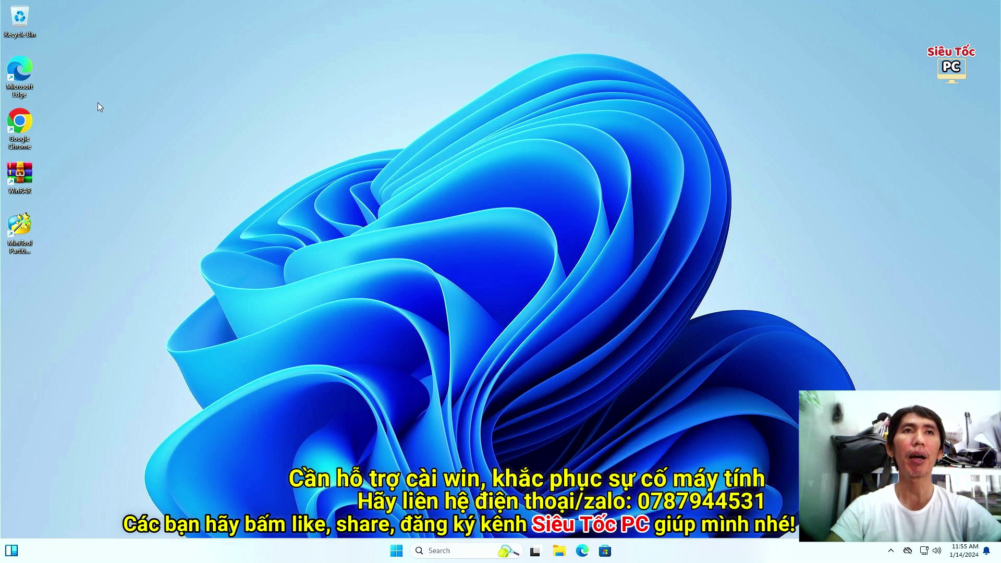
Step: Open Google Chrome and search Google for "win 10 iso"
double_click(22, 128)
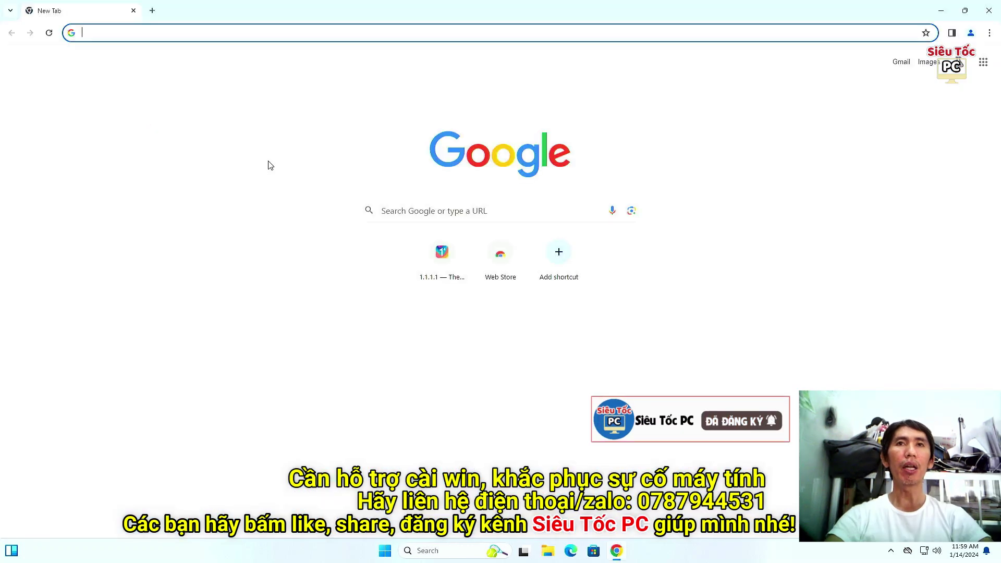
click(415, 207)
text(wi)
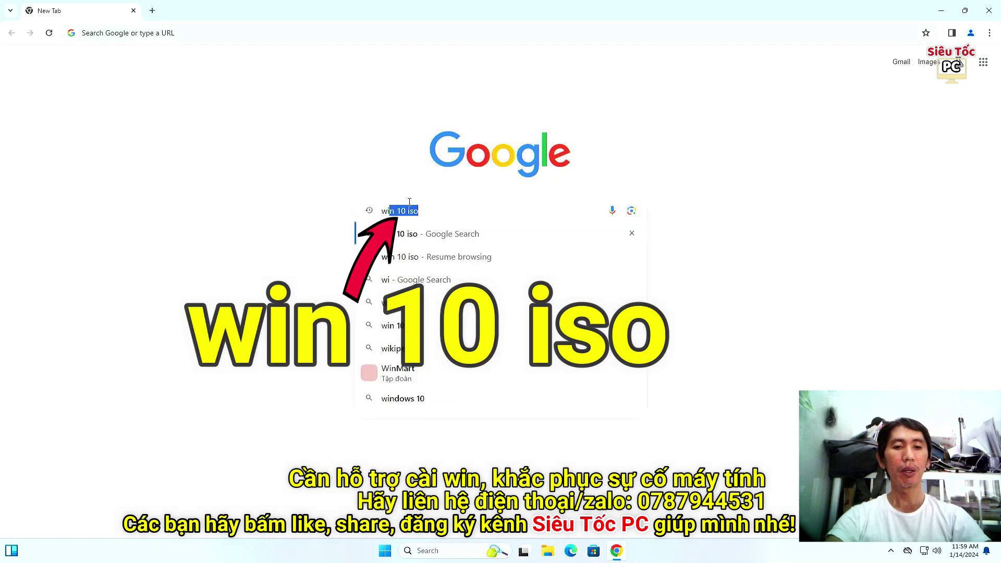
text(n 10 i)
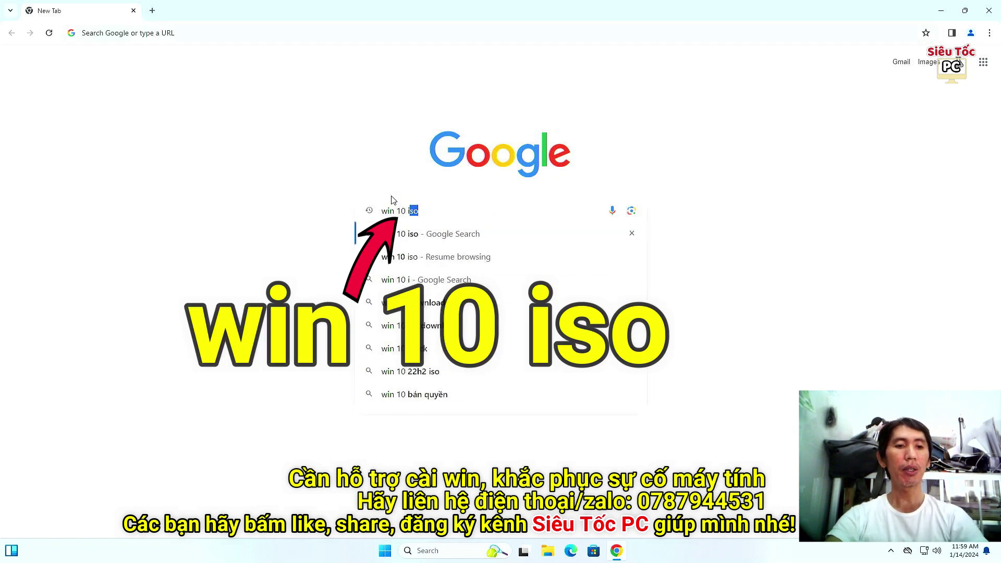
text(so)
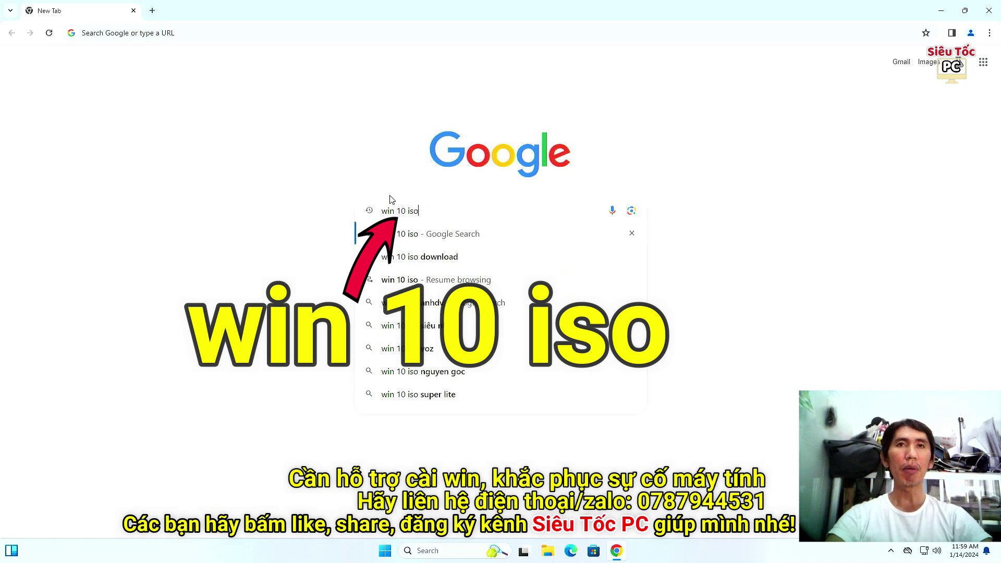
key(Return)
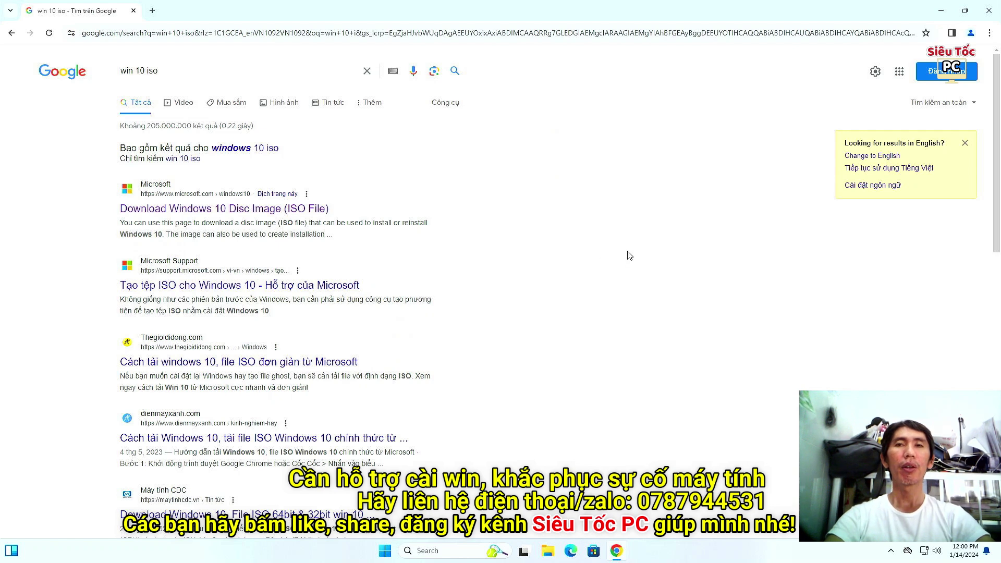
Step: Turn on device emulation in the developer tools and open Microsoft's "Download Windows 10 Disc Image (ISO File)" search result
right_click(627, 258)
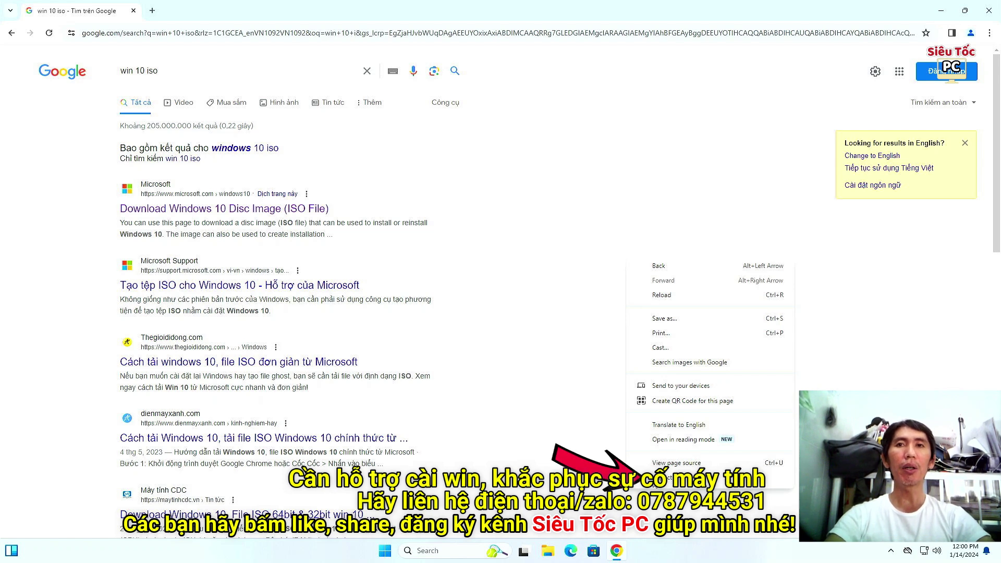
click(668, 478)
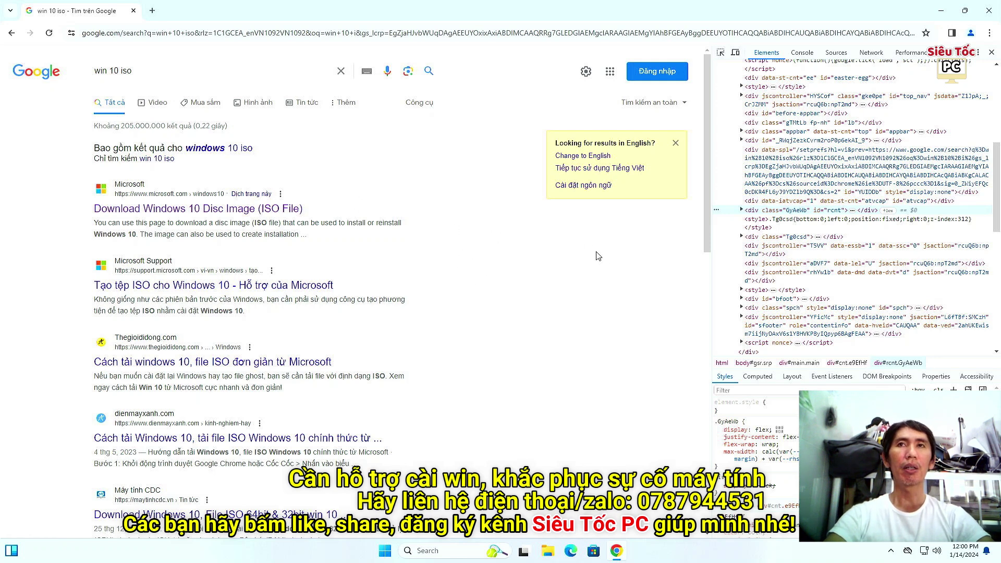
click(735, 54)
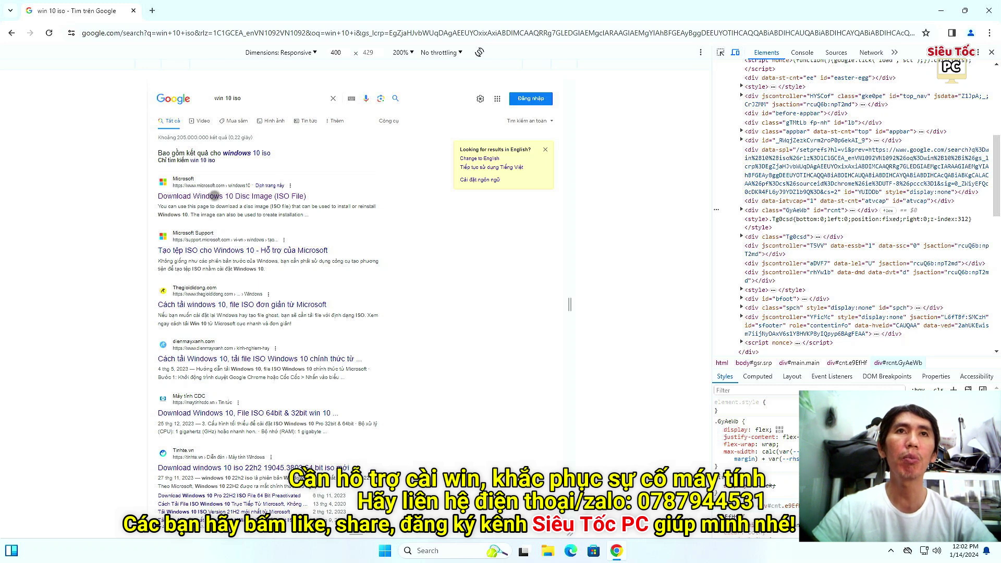
click(221, 197)
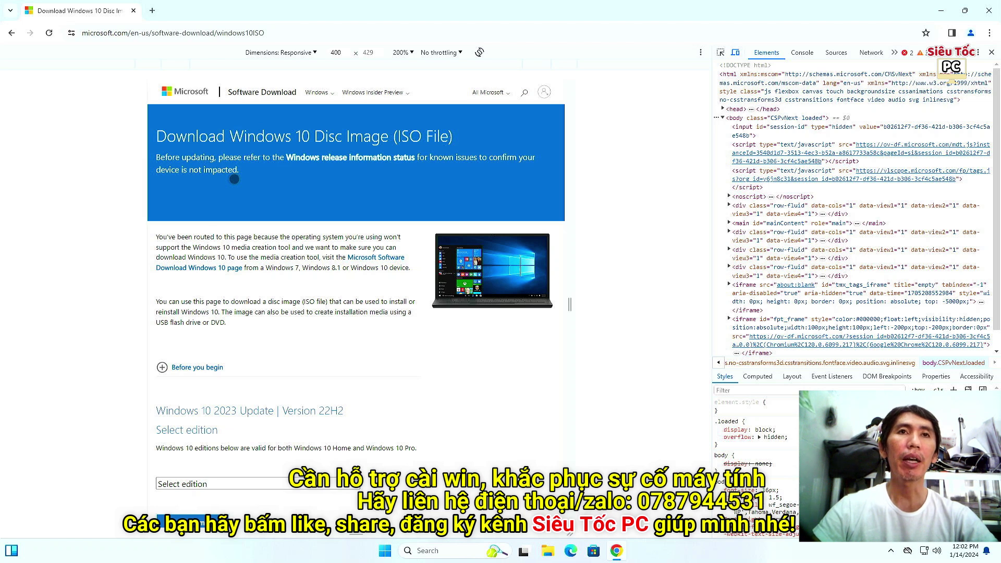
Step: Select the Windows 10 (multi-edition ISO) edition on the download page and confirm it
scroll(234, 179, down, 2)
scroll(234, 182, down, 1)
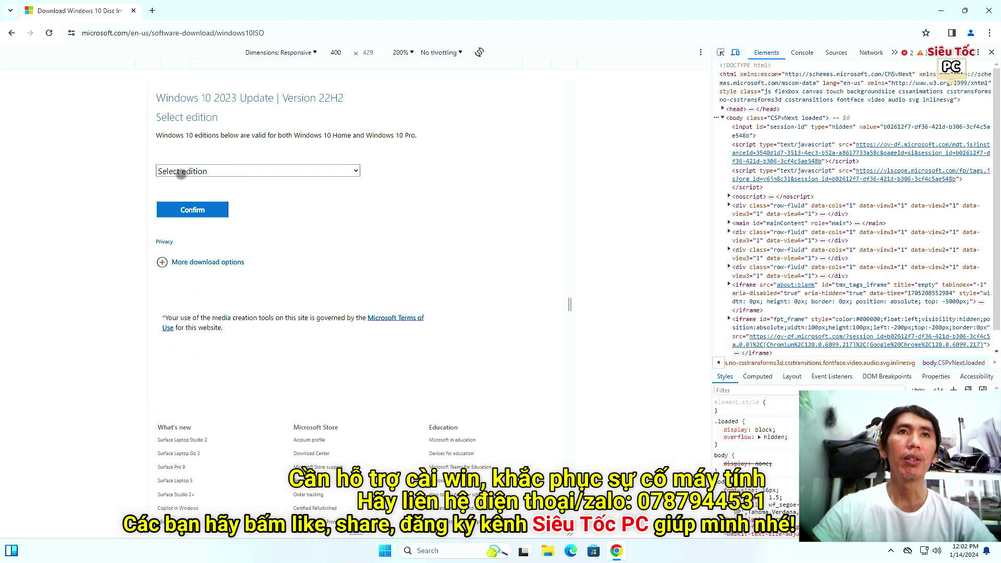
click(252, 172)
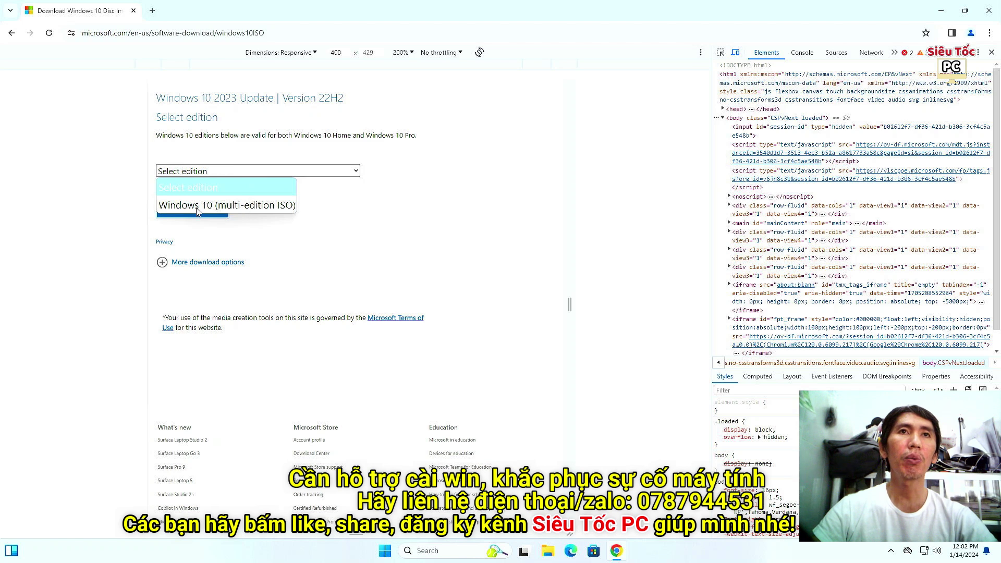
click(270, 208)
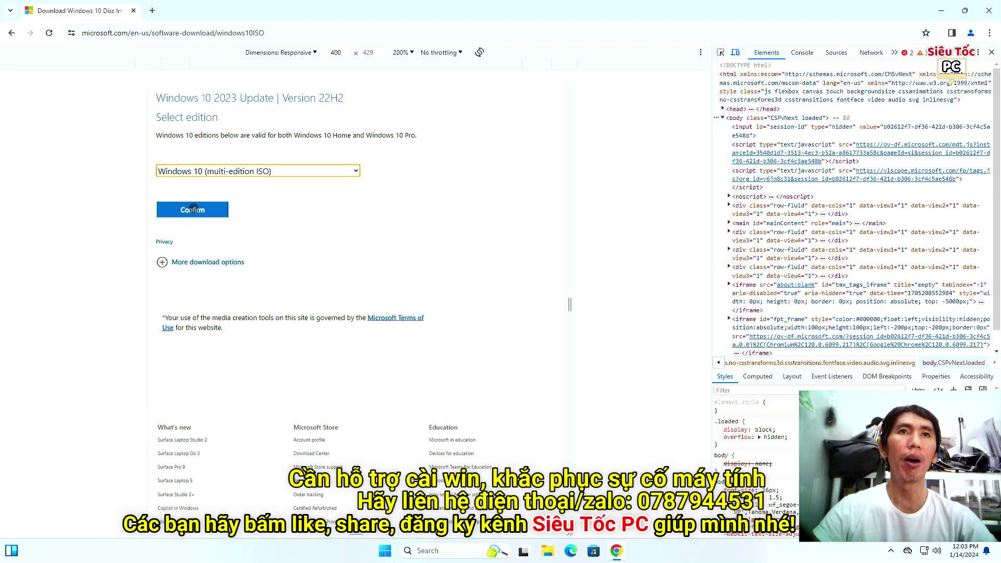
click(192, 209)
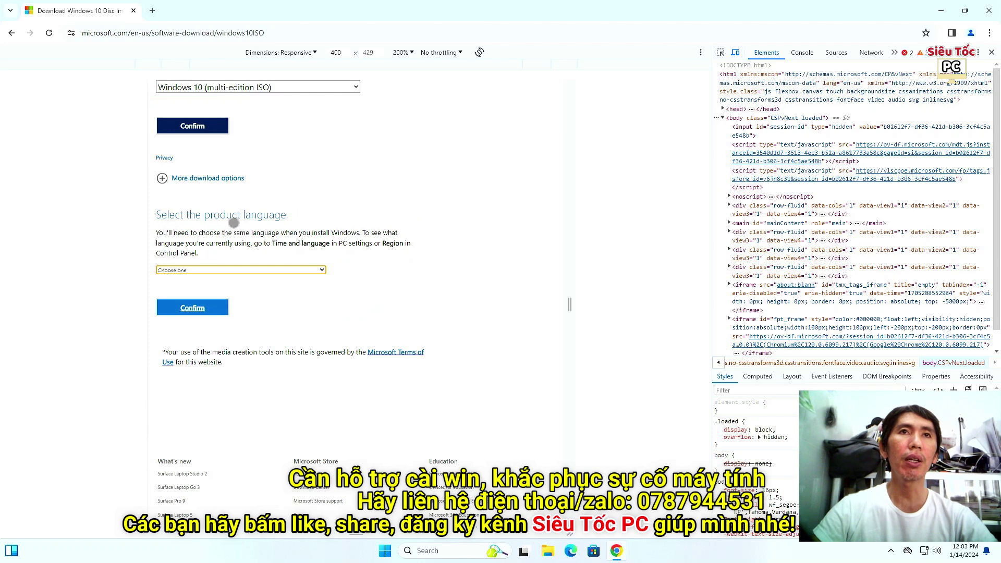
Step: Confirm English (United States) as the product language, then start the 64-bit ISO download and check its progress
click(236, 269)
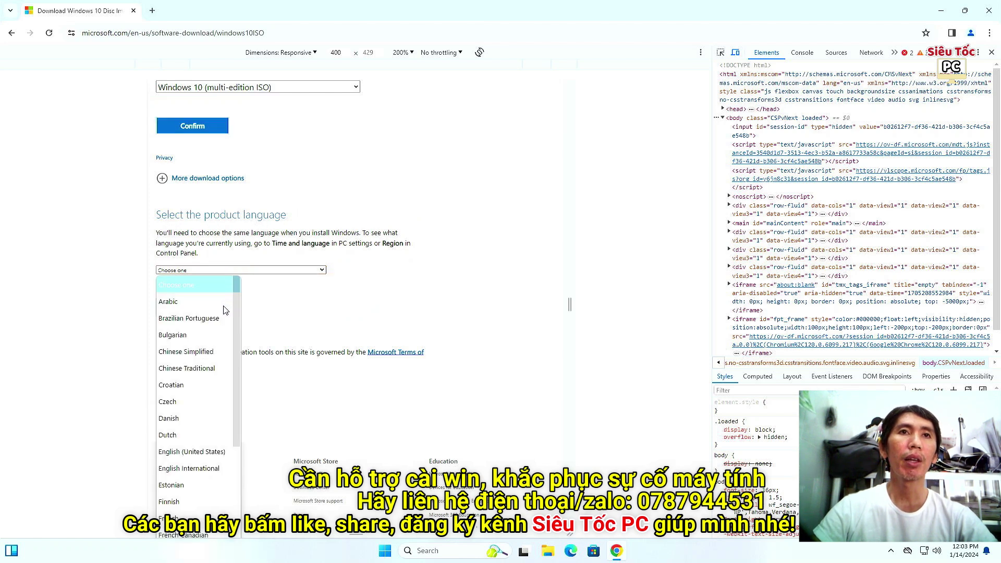
click(180, 452)
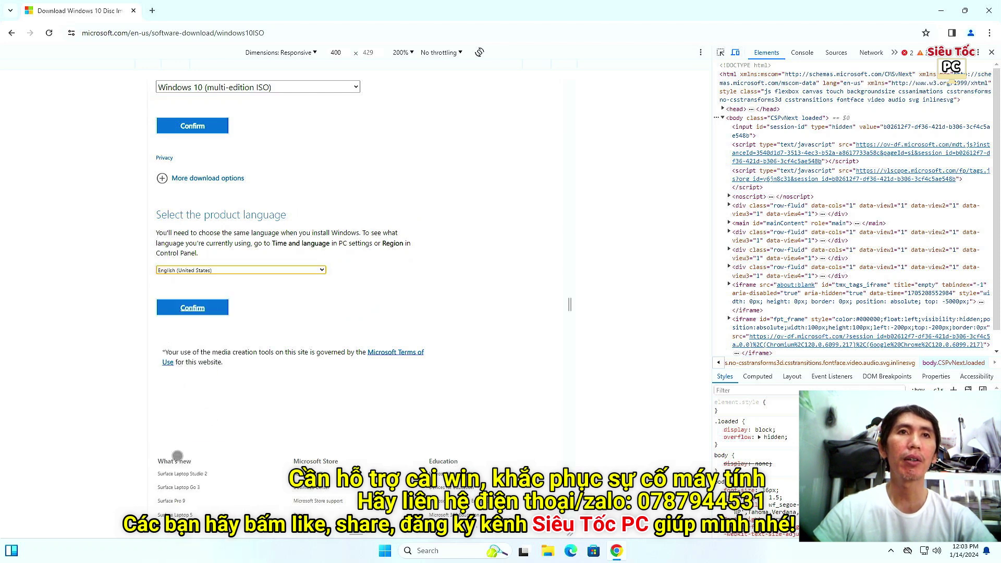
click(198, 312)
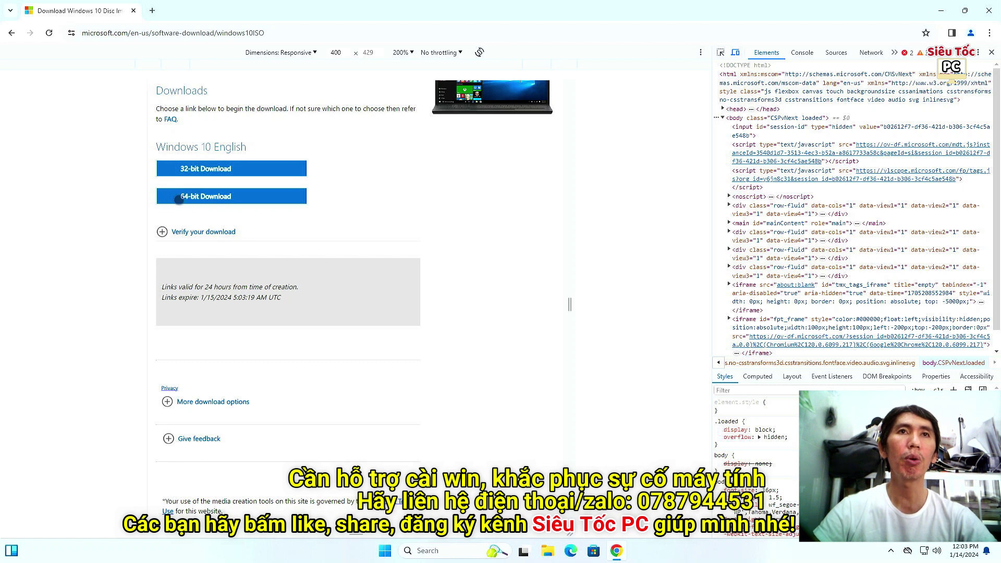
click(190, 198)
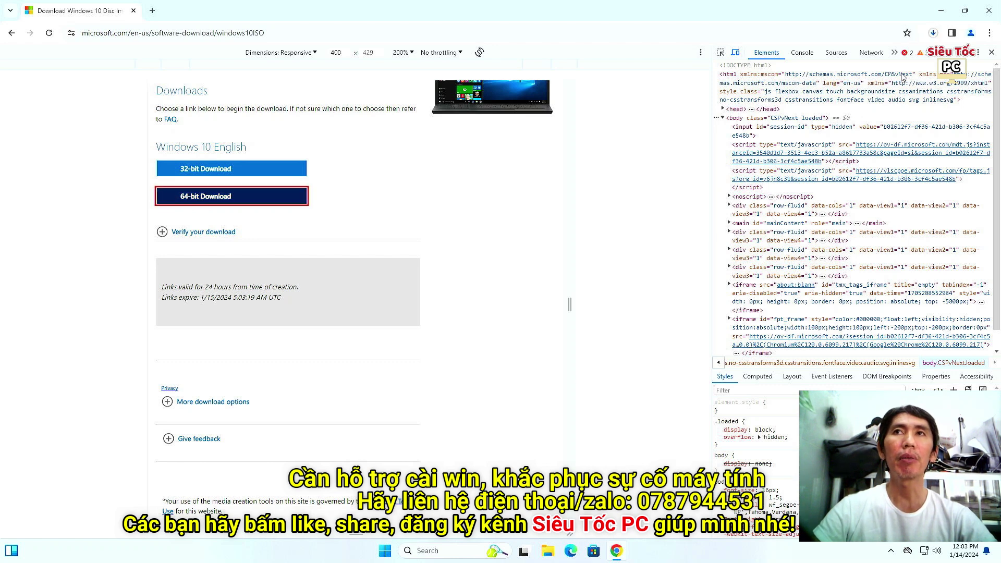
click(933, 36)
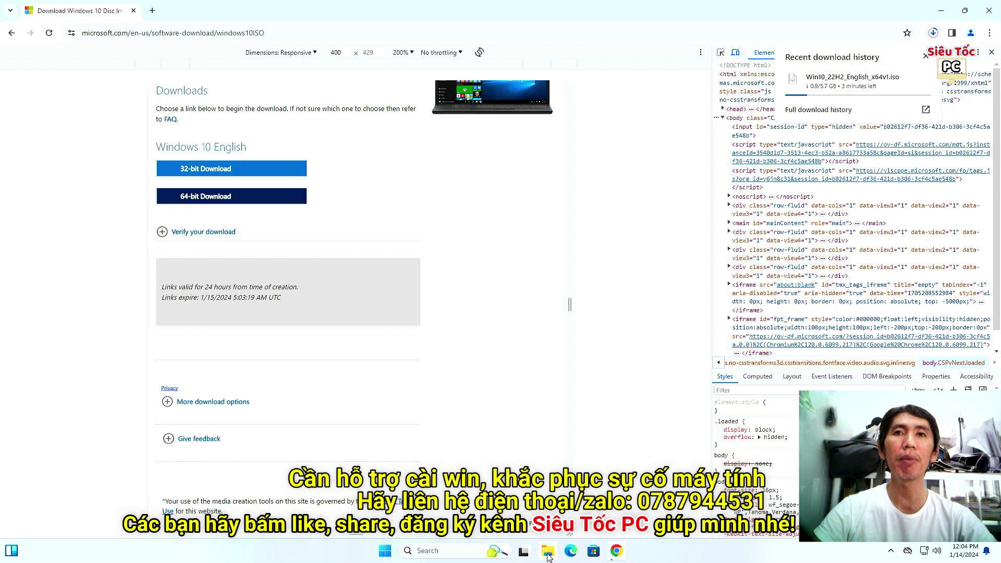
Step: Check the local disk's free space under This PC in File Explorer, then return to the desktop
click(548, 553)
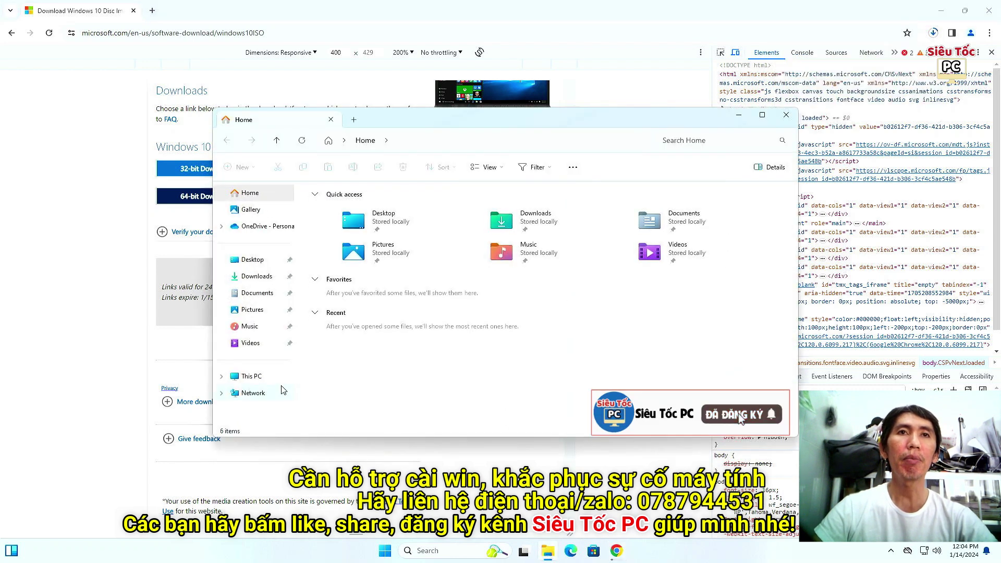
click(258, 383)
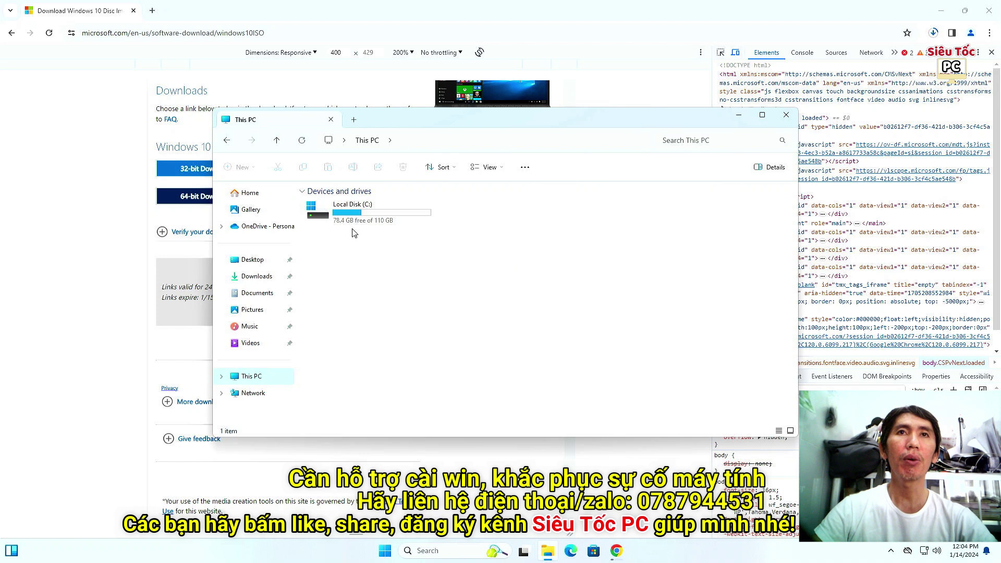
mouse_move(349, 222)
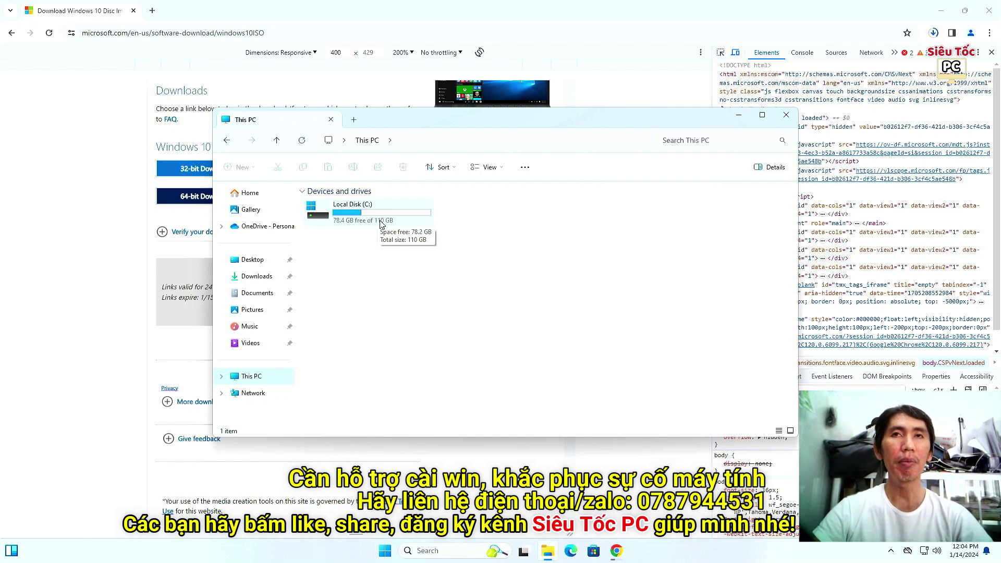
key(super+d)
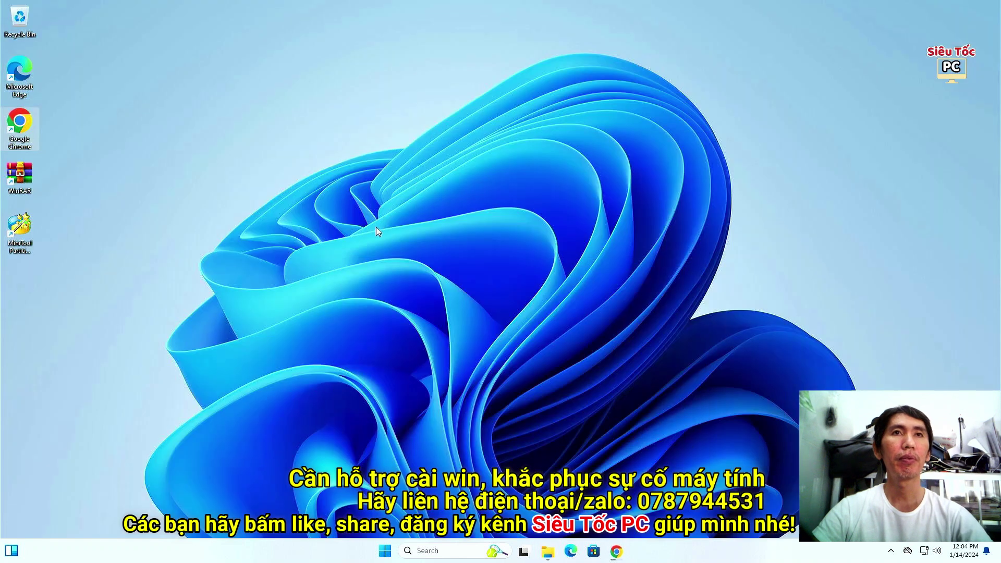
Step: Open MiniTool Partition Wizard to view the disk's partitions, then quit the program
click(18, 252)
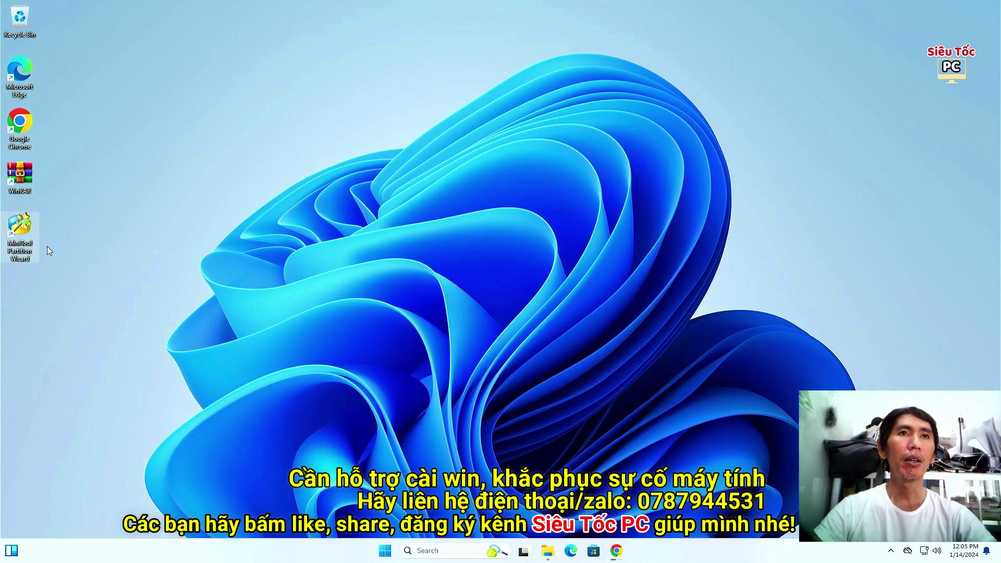
double_click(29, 255)
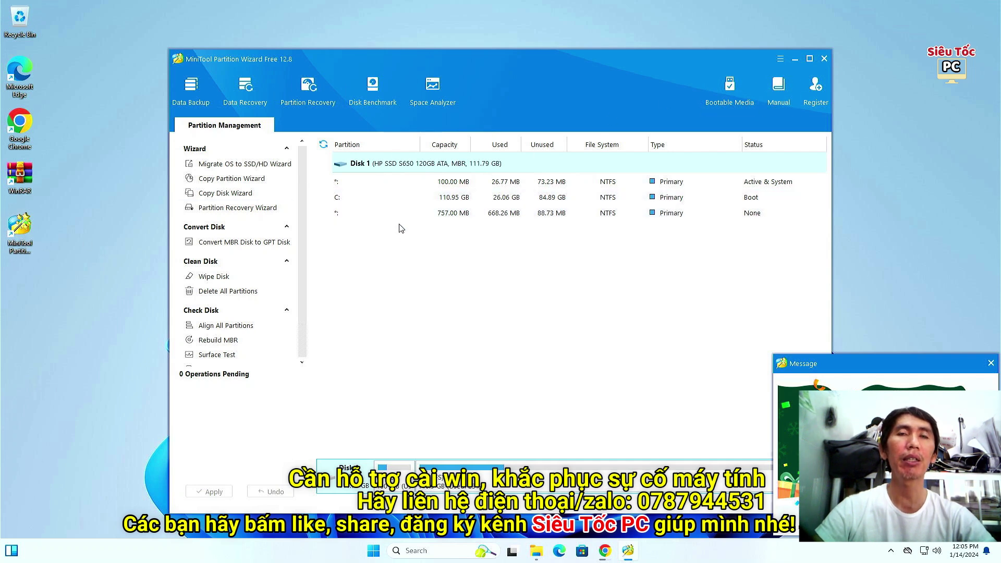
click(824, 60)
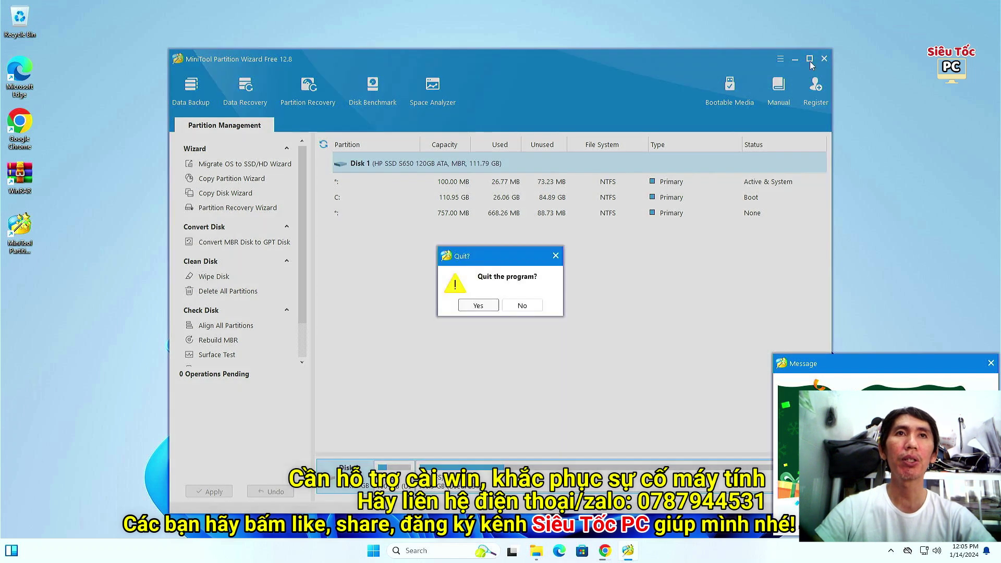
click(472, 307)
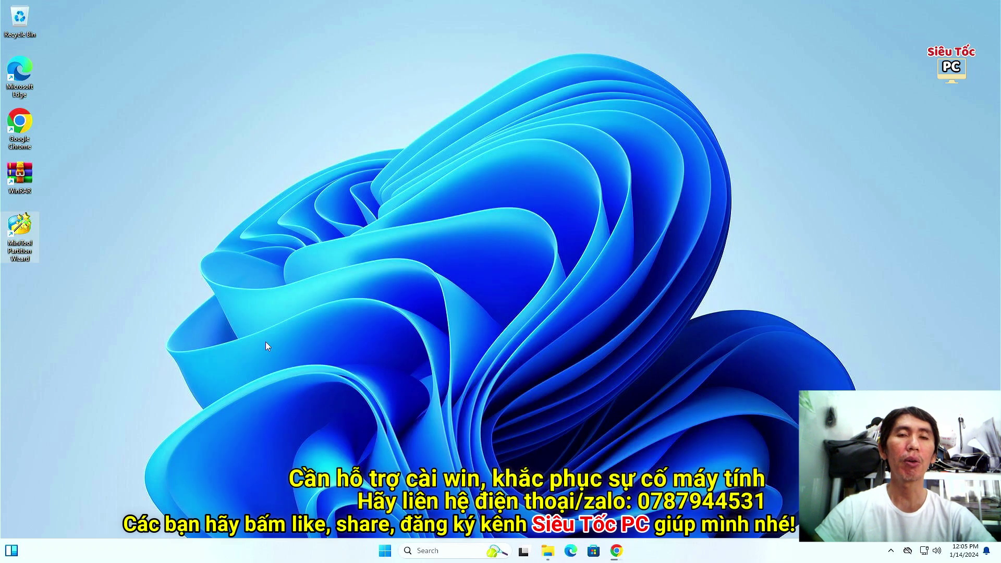
Step: Find and open Control Panel, then bring up the list of installed programs for uninstalling
click(384, 552)
text(c)
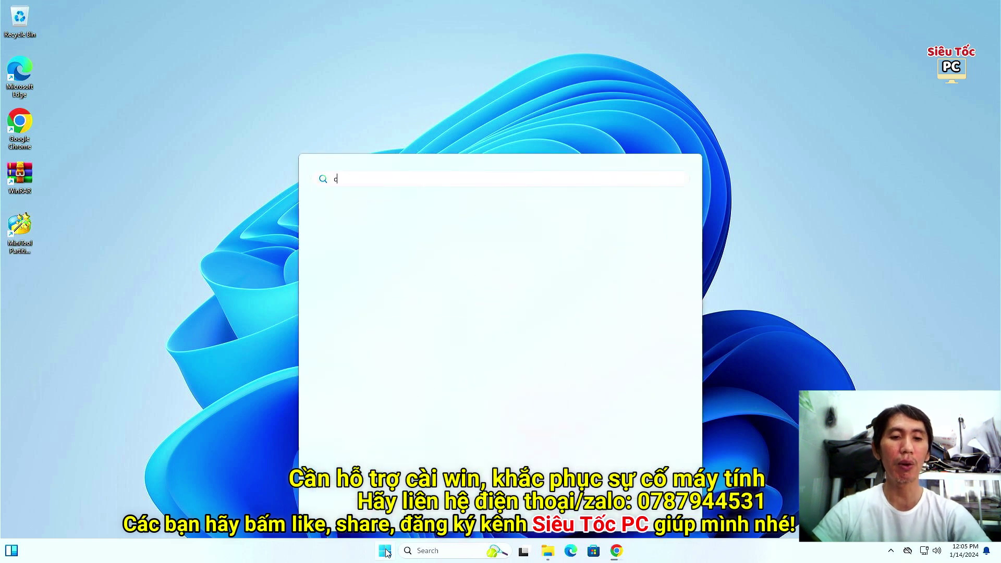
text(ontrol)
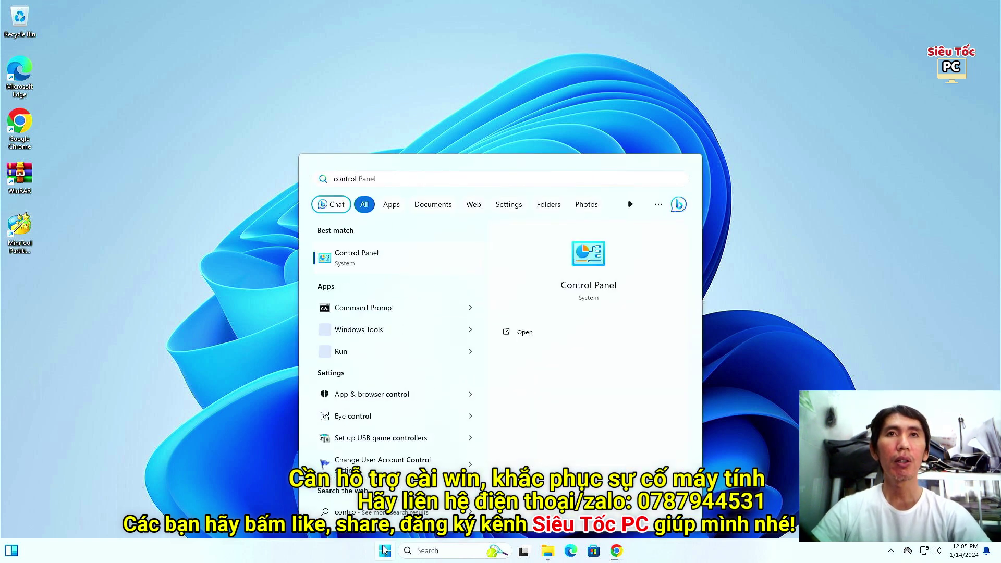
click(370, 261)
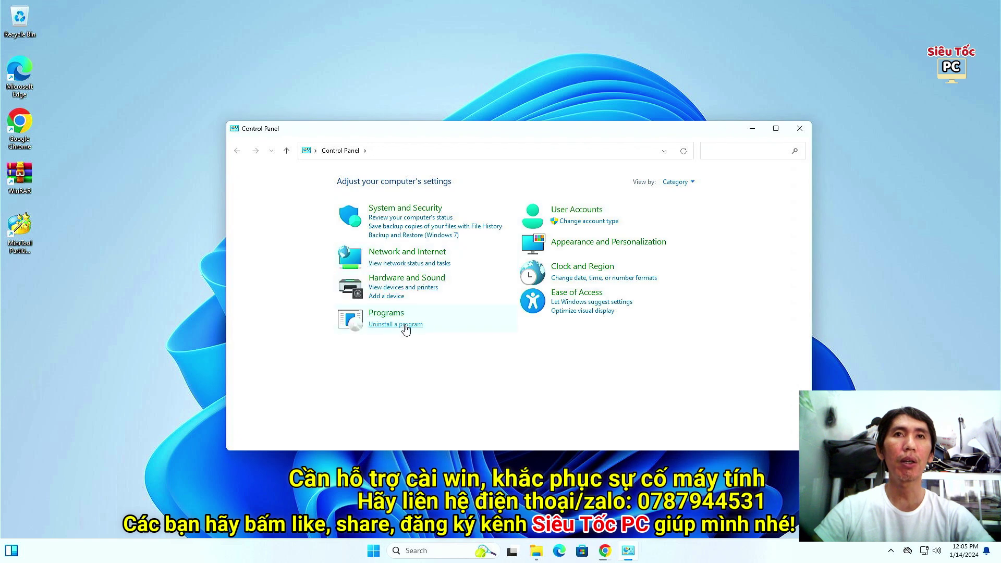
click(391, 326)
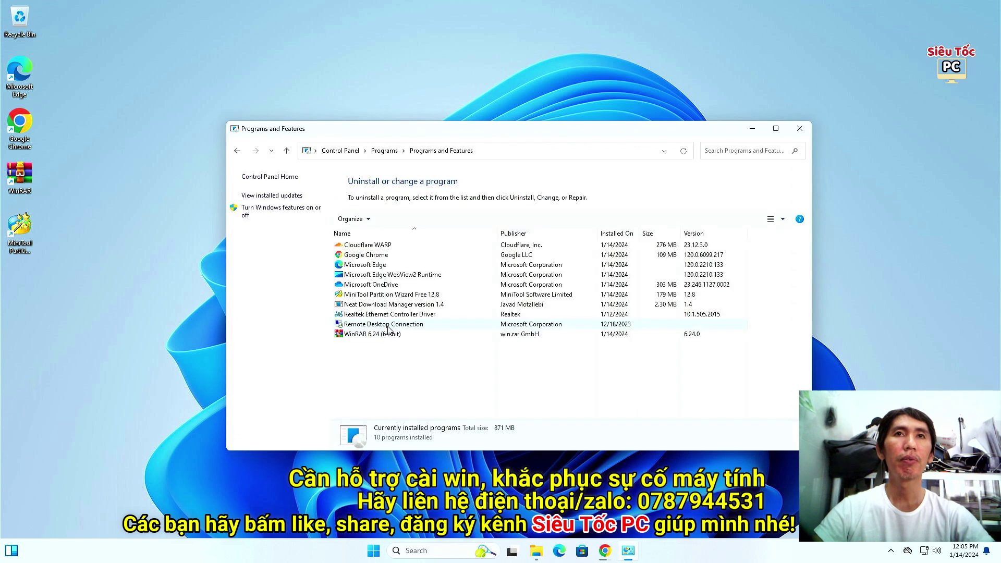
Step: Uninstall MiniTool Partition Wizard Free 12.8, acknowledge the removal, and minimize the browser window showing the vendor's feedback page
click(366, 295)
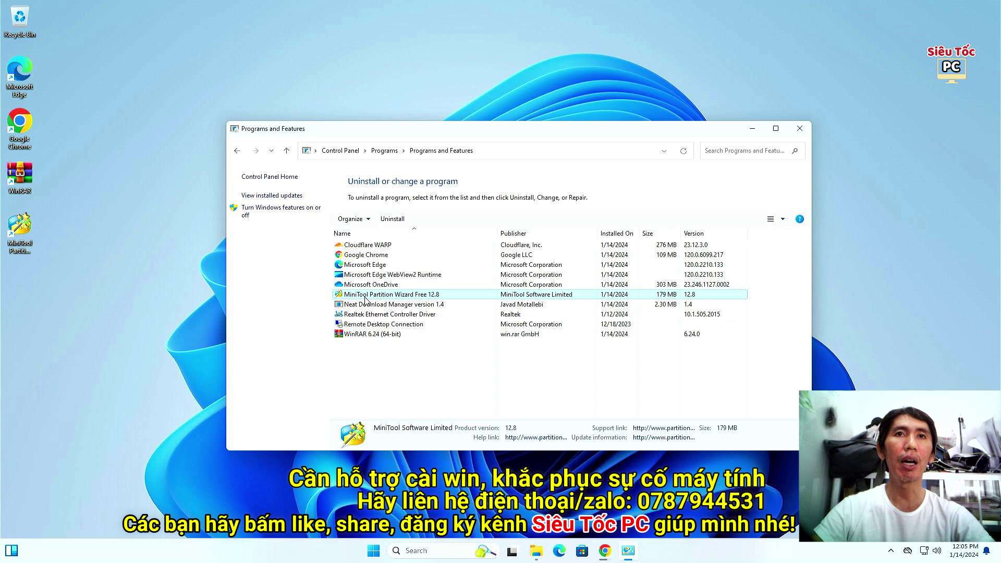
right_click(358, 300)
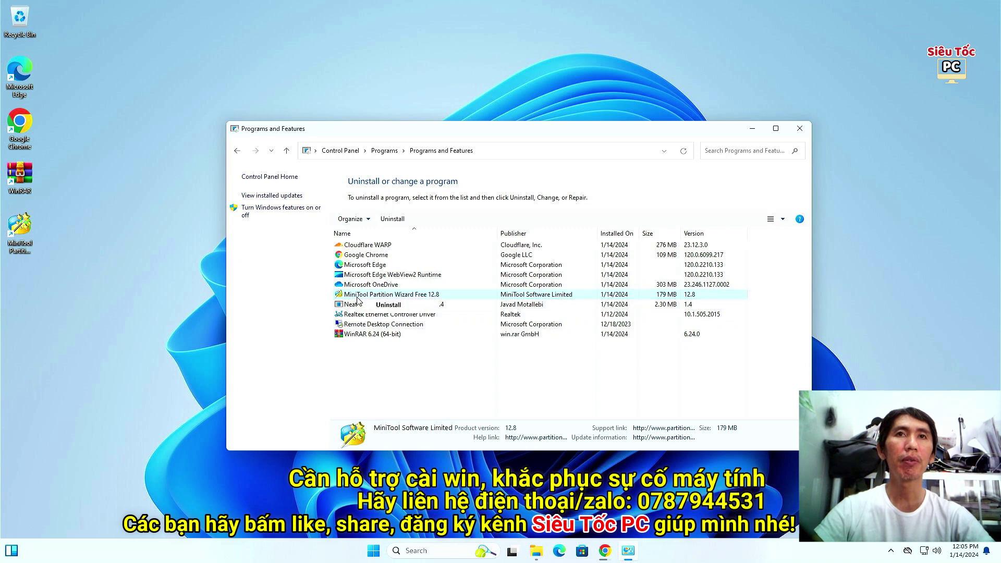
click(388, 304)
key(Return)
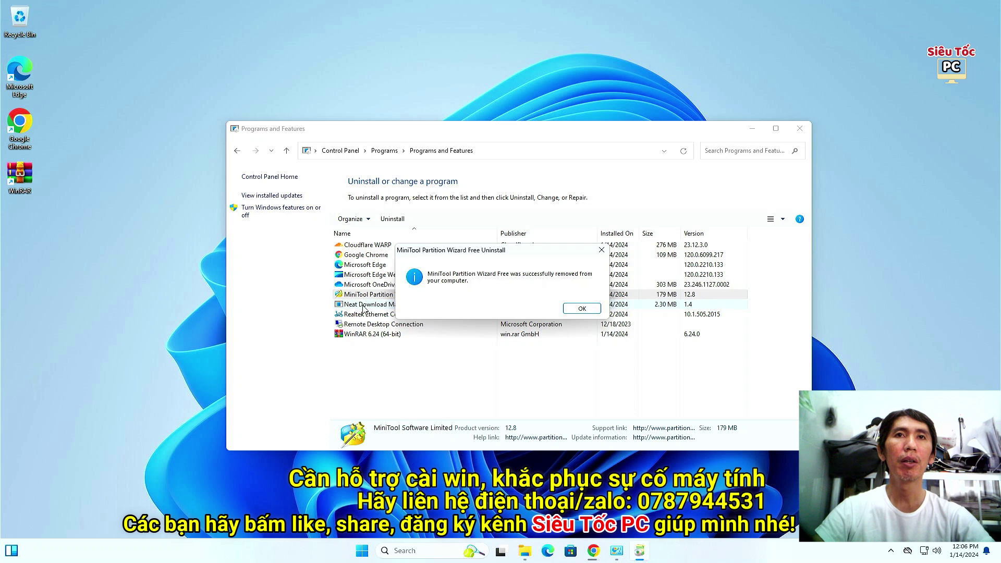
click(580, 309)
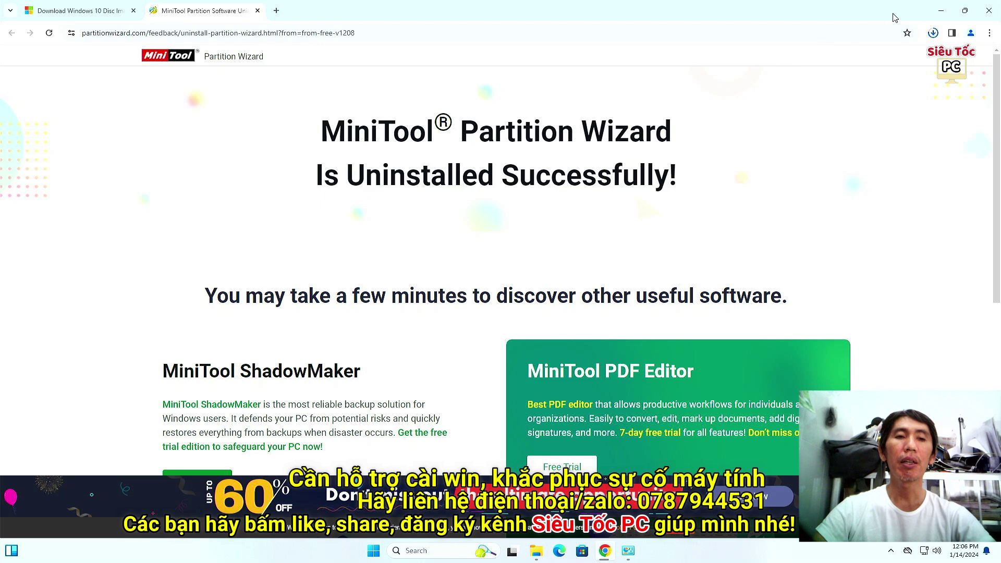
click(940, 10)
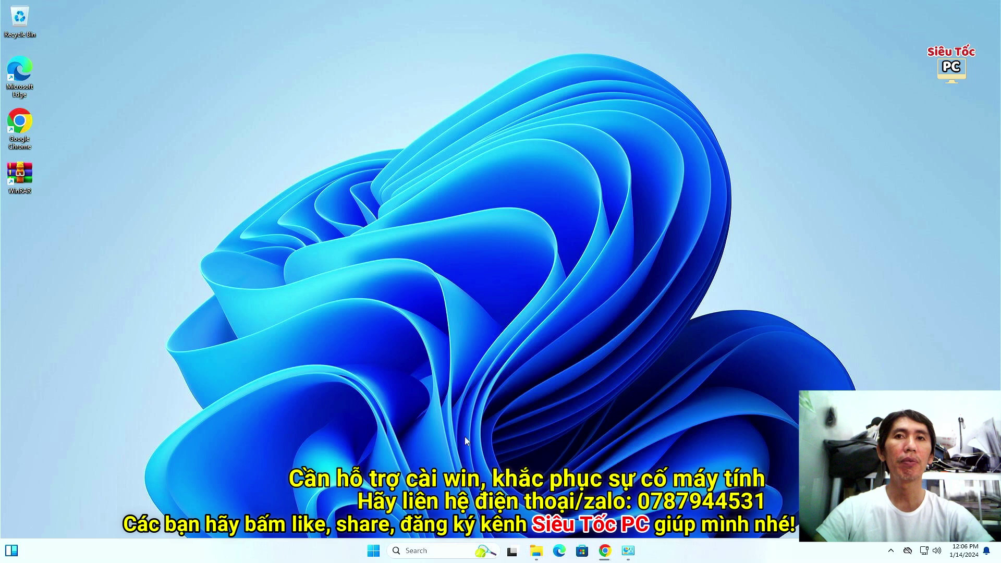
Step: Switch back to Chrome and close the MiniTool uninstall feedback page
click(605, 550)
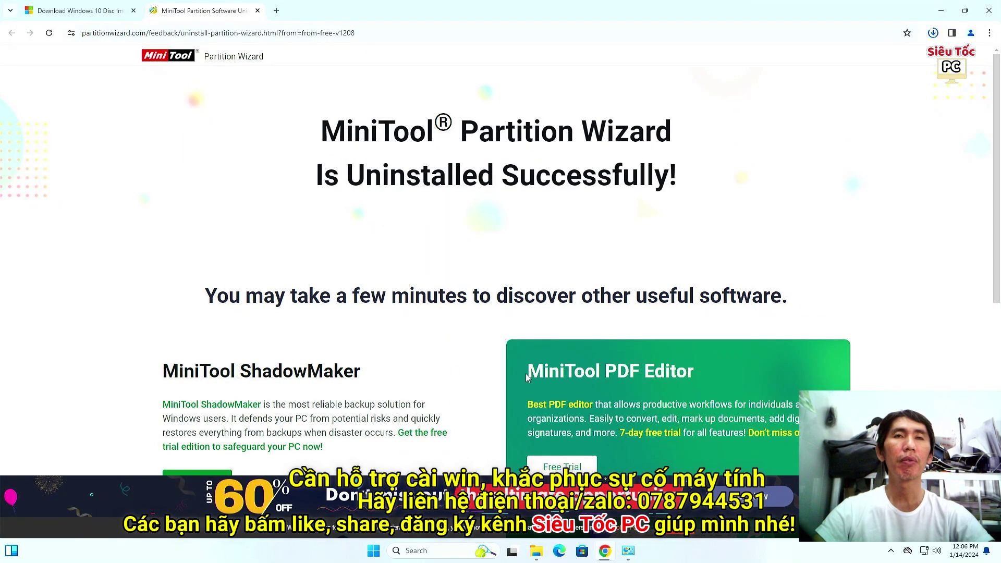
click(222, 35)
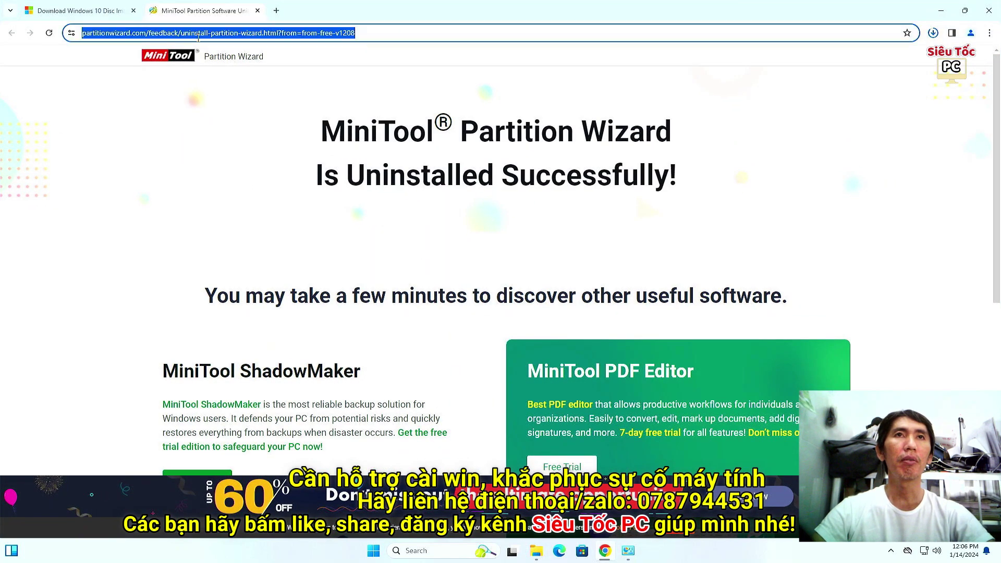
click(256, 11)
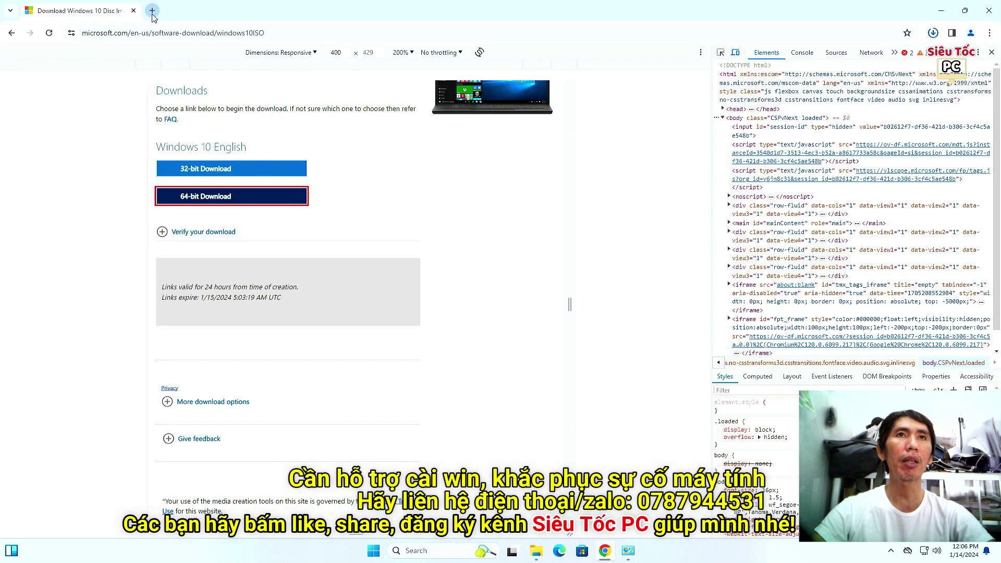
Step: Search Google for "partition wizard" in a new tab and open the official MiniTool Partition Wizard website
click(153, 14)
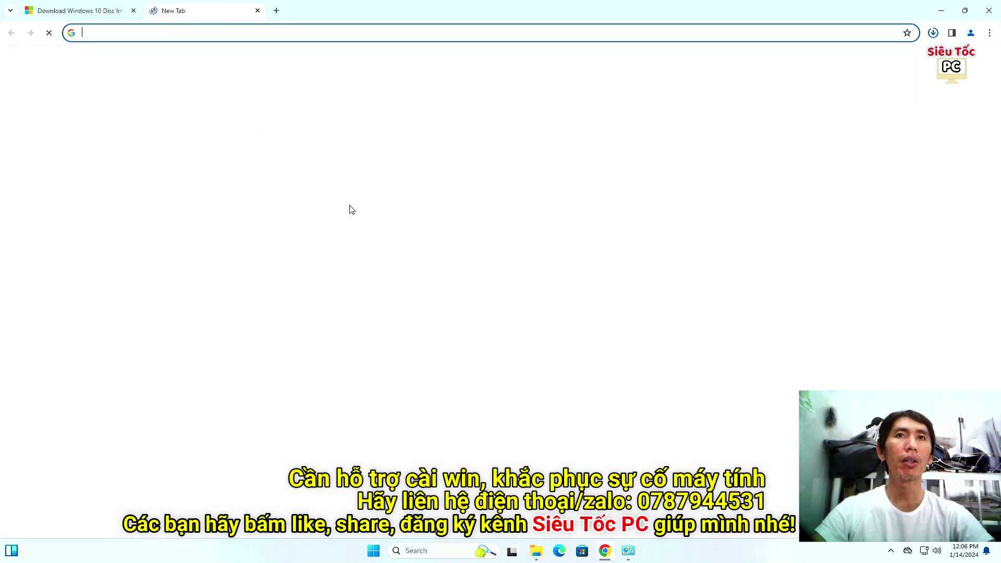
click(412, 211)
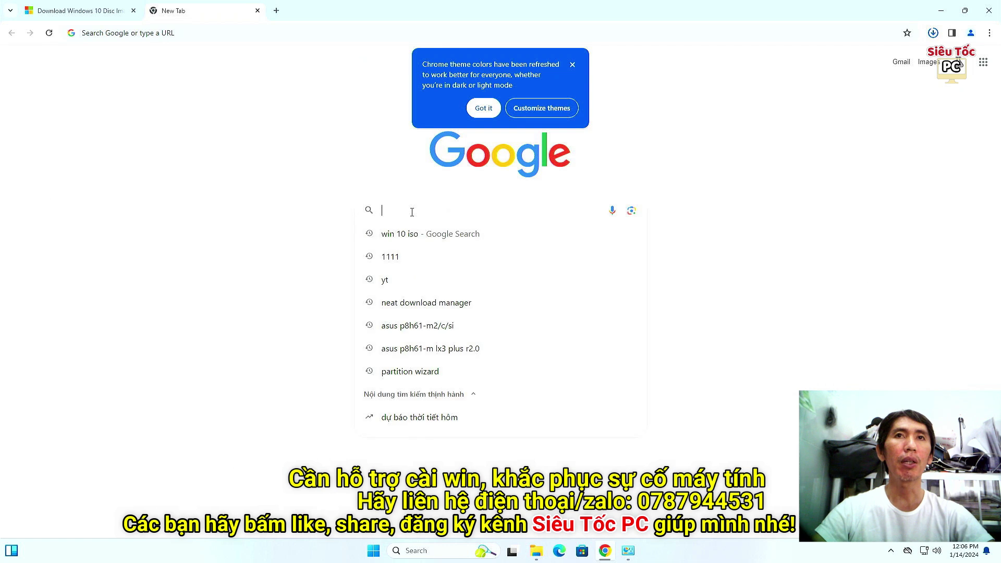
text(p)
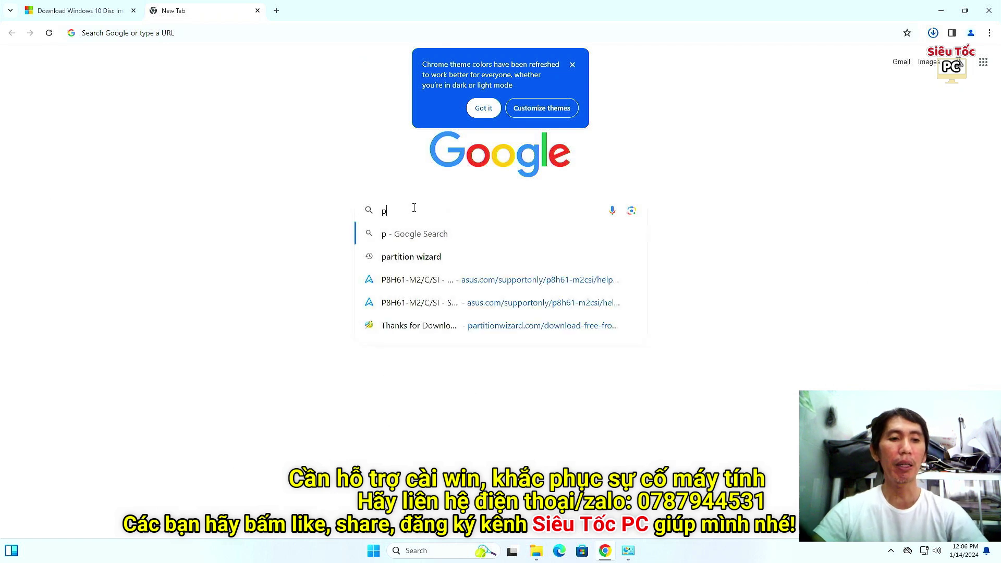
text(artition)
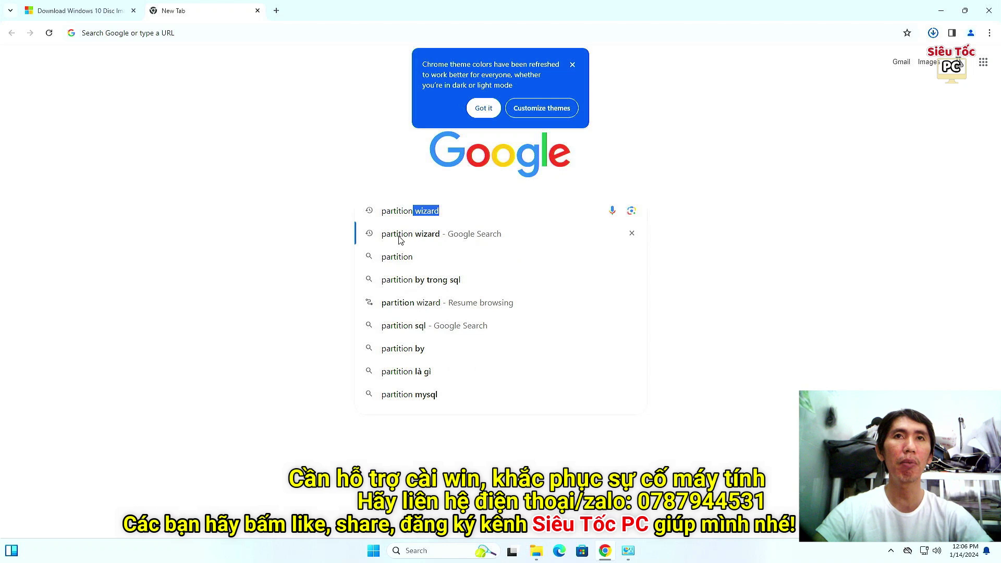
click(407, 239)
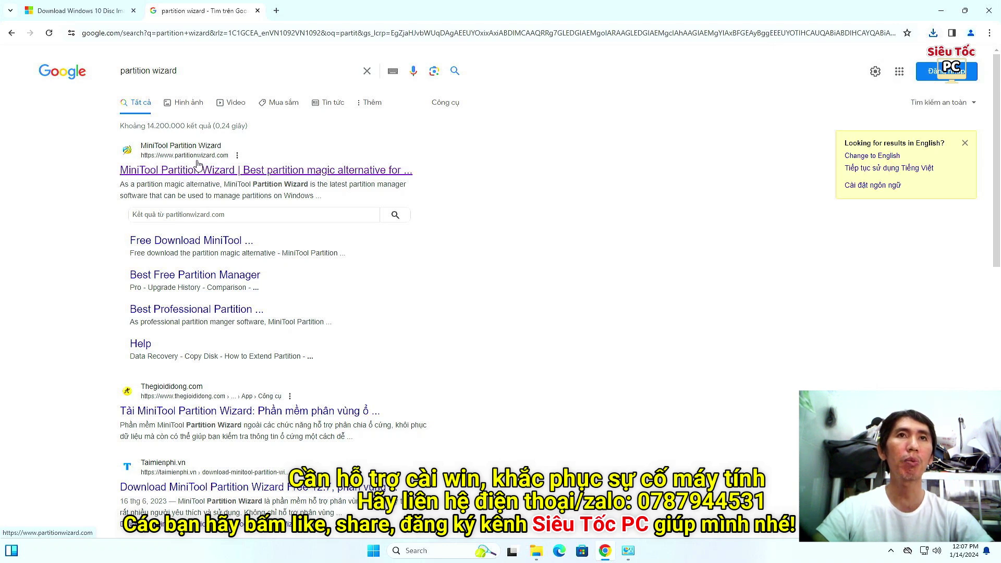
click(171, 175)
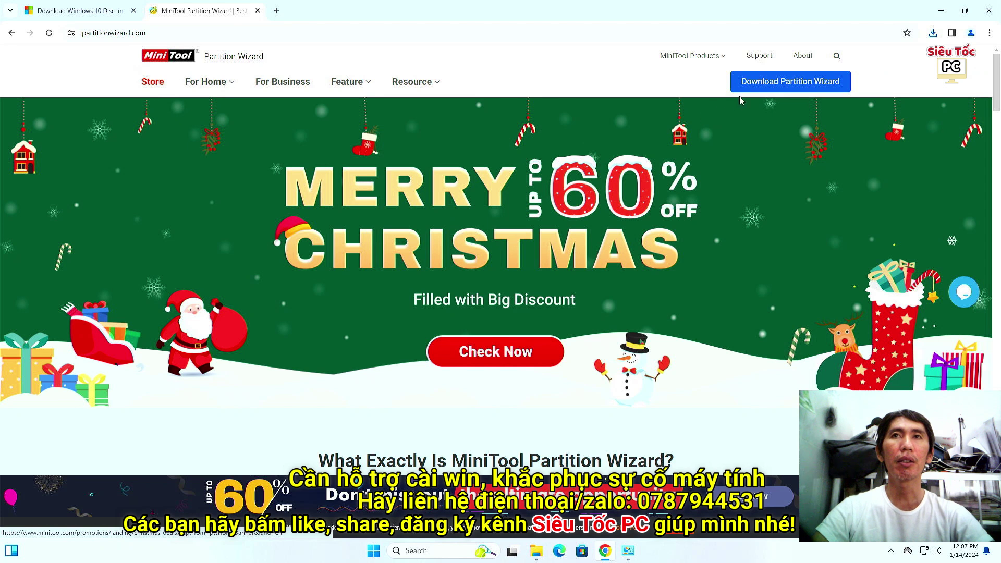
Step: Download the Free Edition of MiniTool Partition Wizard and launch the downloaded pw-free-online.exe installer
mouse_move(758, 91)
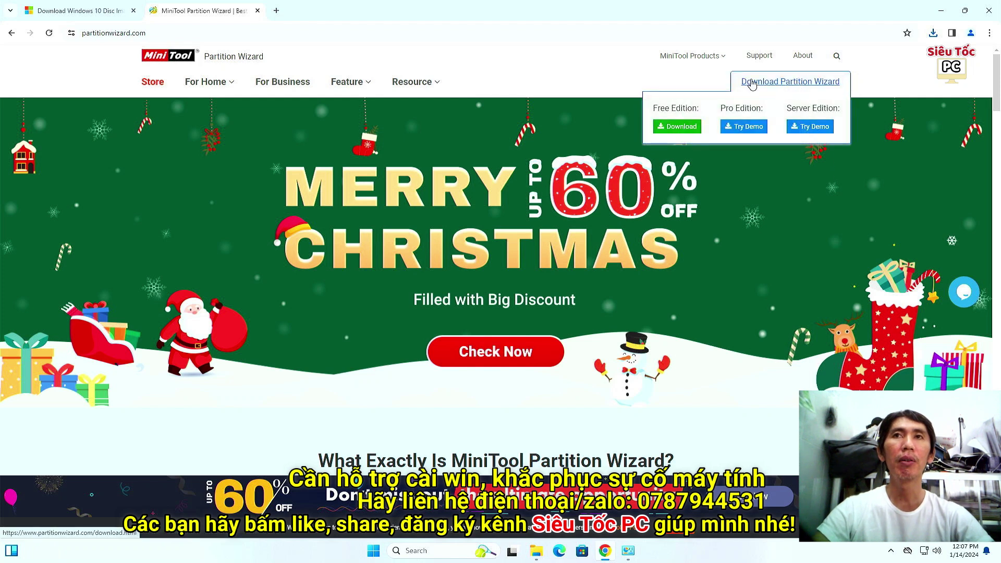
click(671, 130)
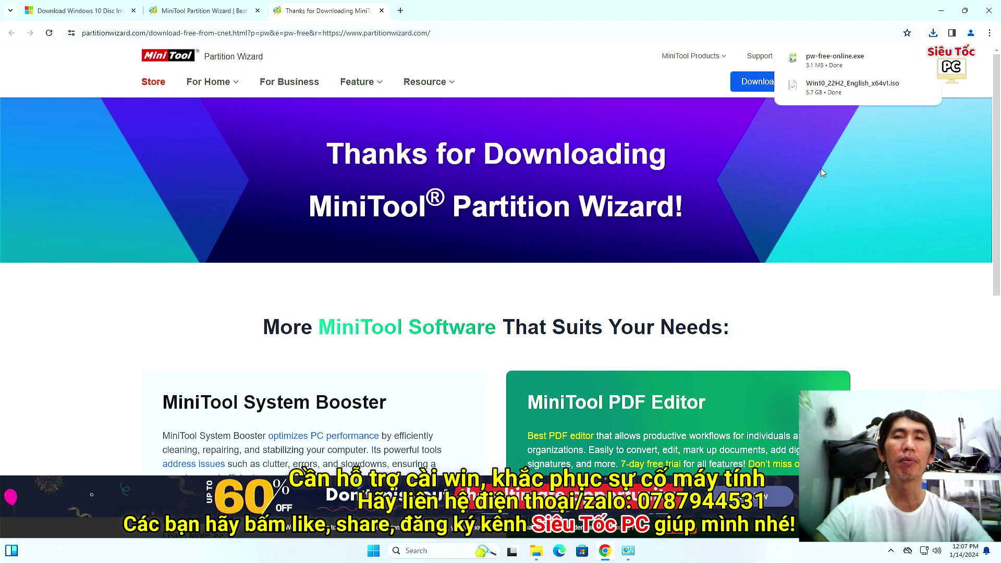
mouse_move(823, 65)
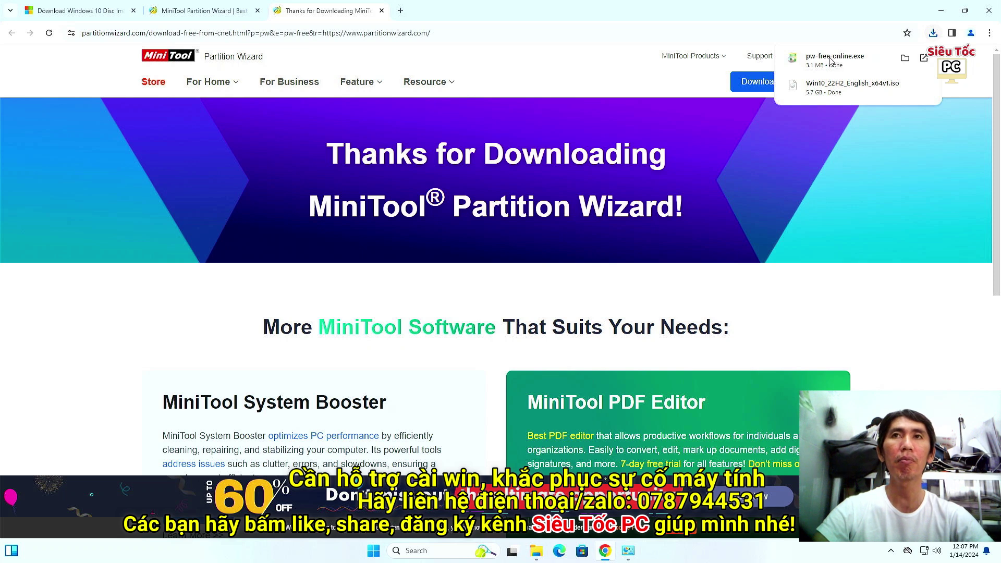
click(830, 59)
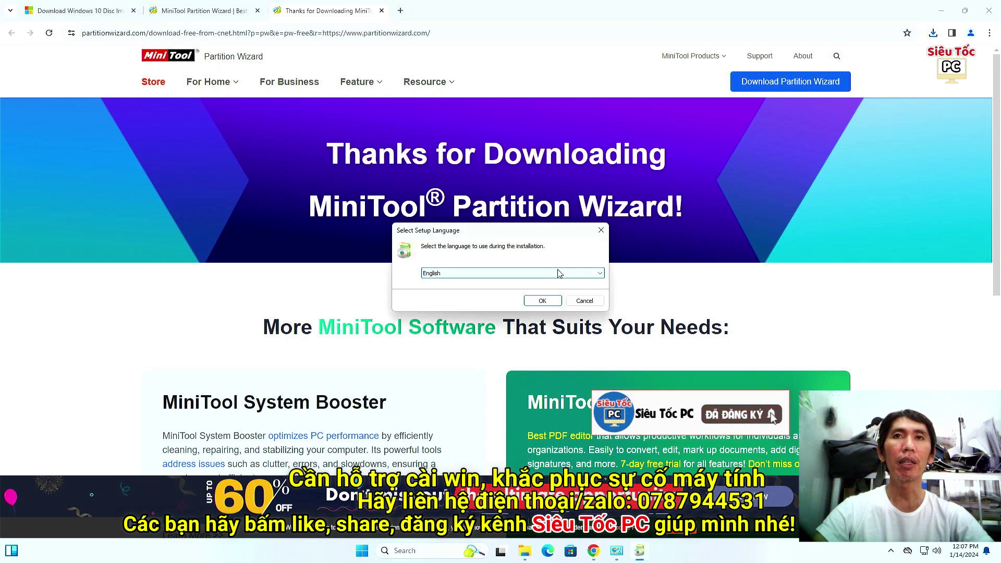
Step: Set the setup language to English and choose to continue installing the free edition
click(601, 275)
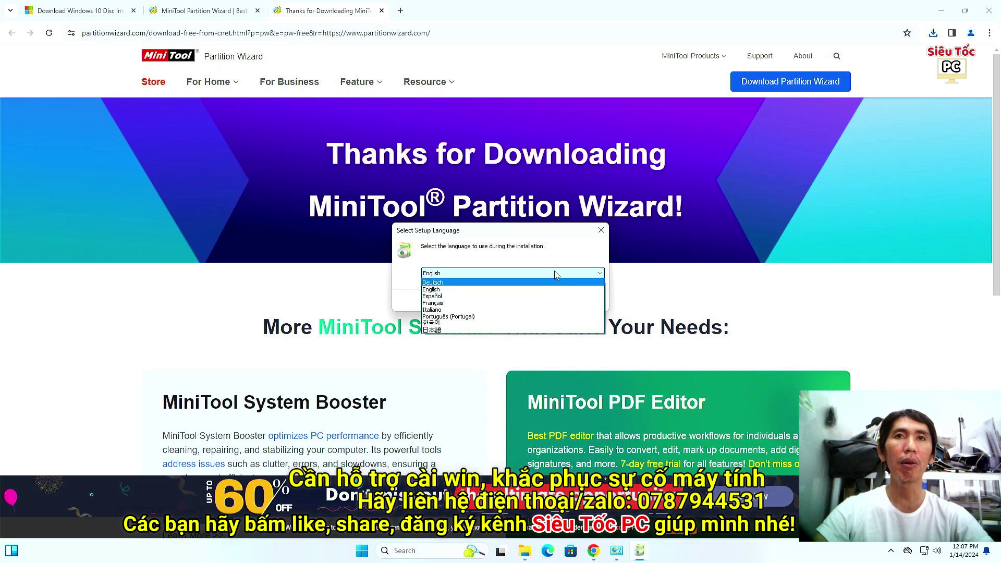
click(478, 290)
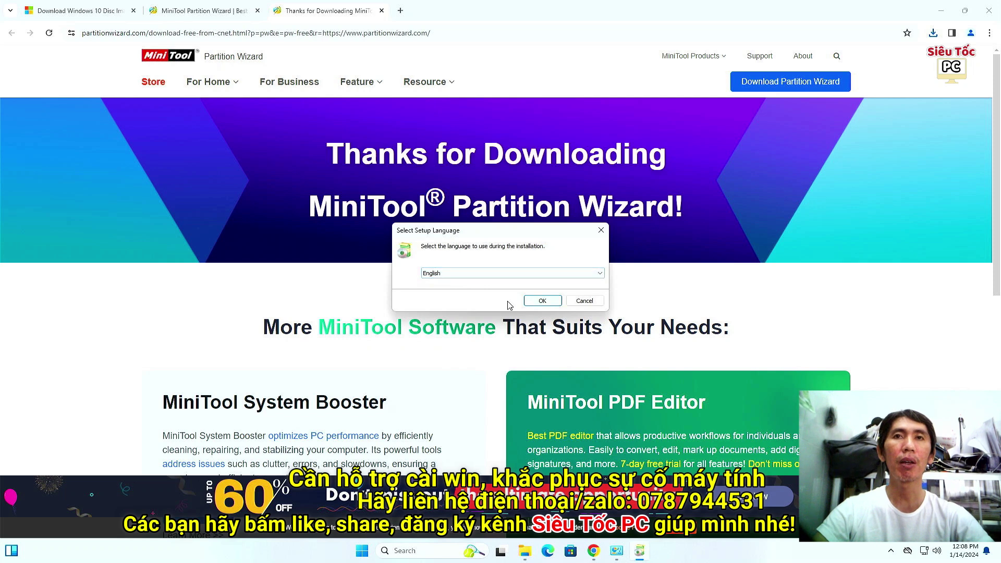
click(543, 300)
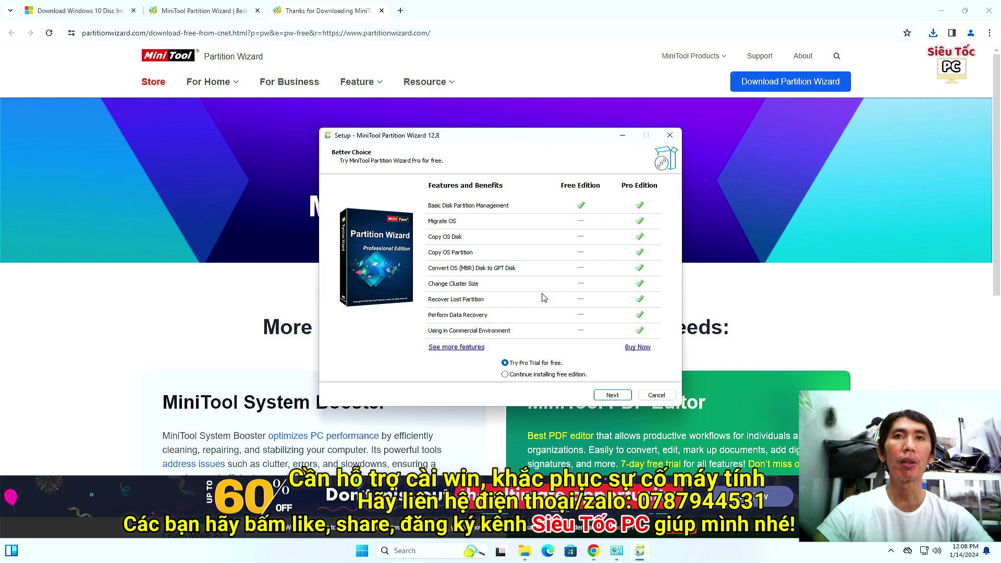
click(504, 375)
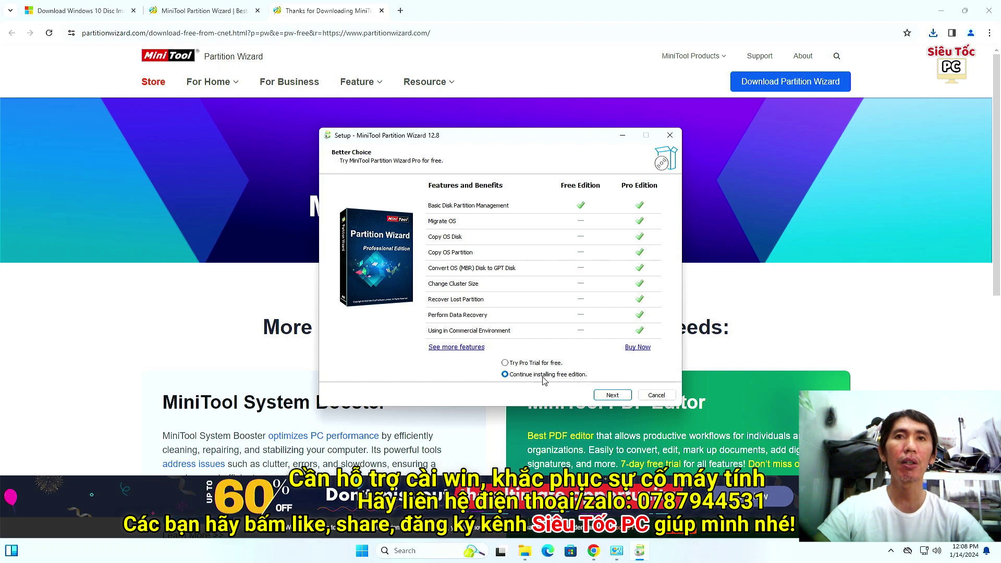
click(611, 396)
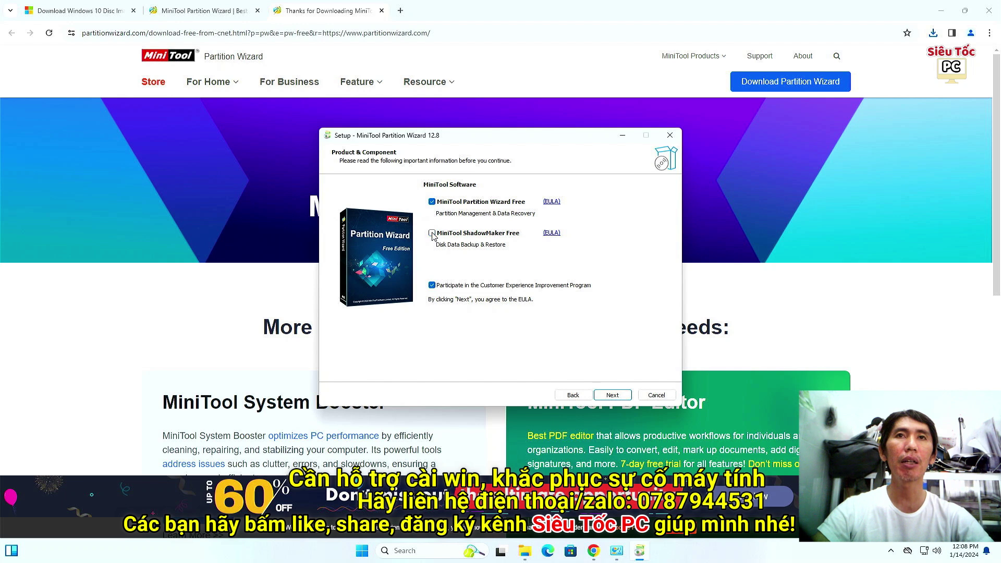
Step: Exclude MiniTool ShadowMaker Free, install into the existing C:\Program Files\MiniTool Partition Wizard 12 folder, and finish setup with program launch enabled
click(609, 395)
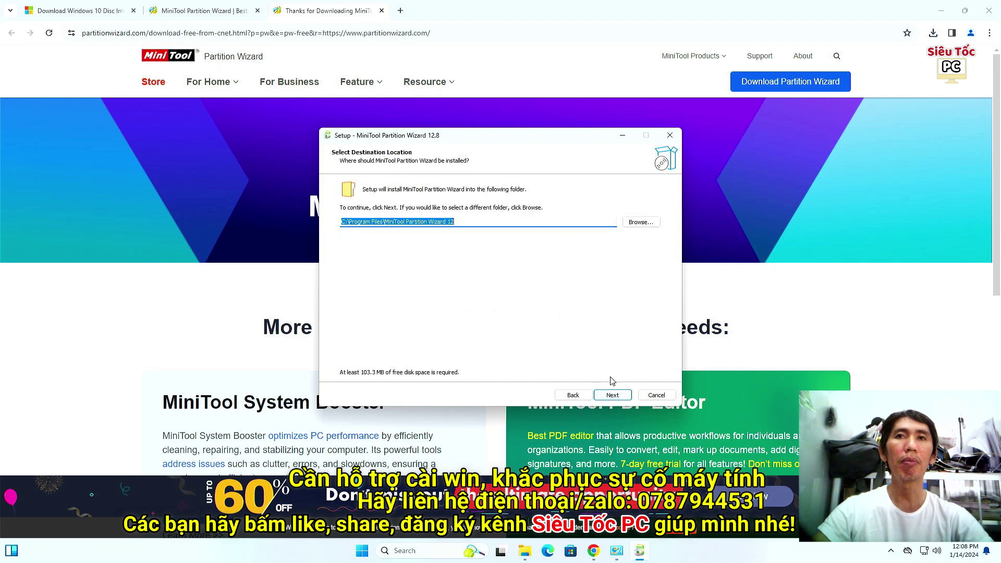
click(615, 395)
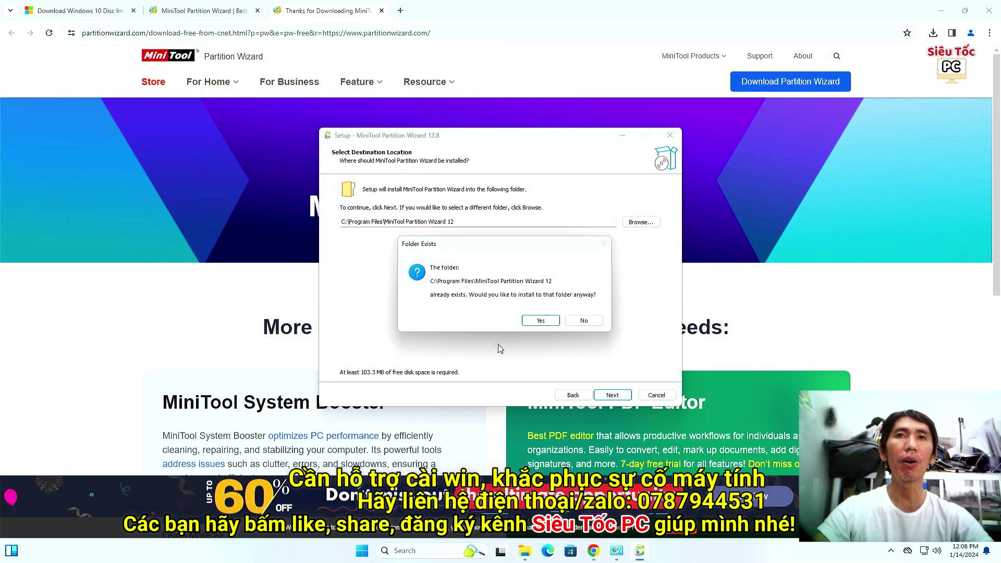
click(542, 322)
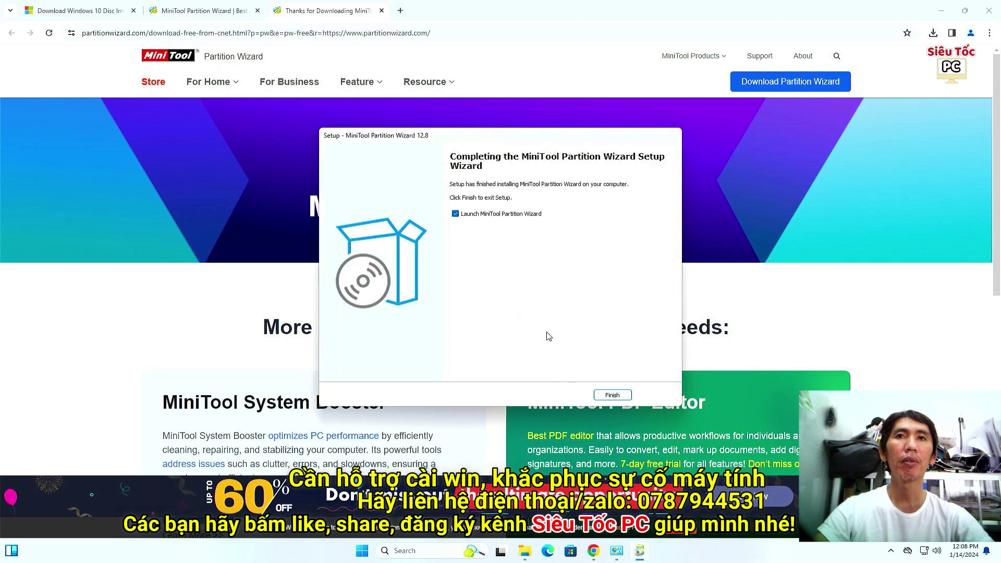
click(614, 396)
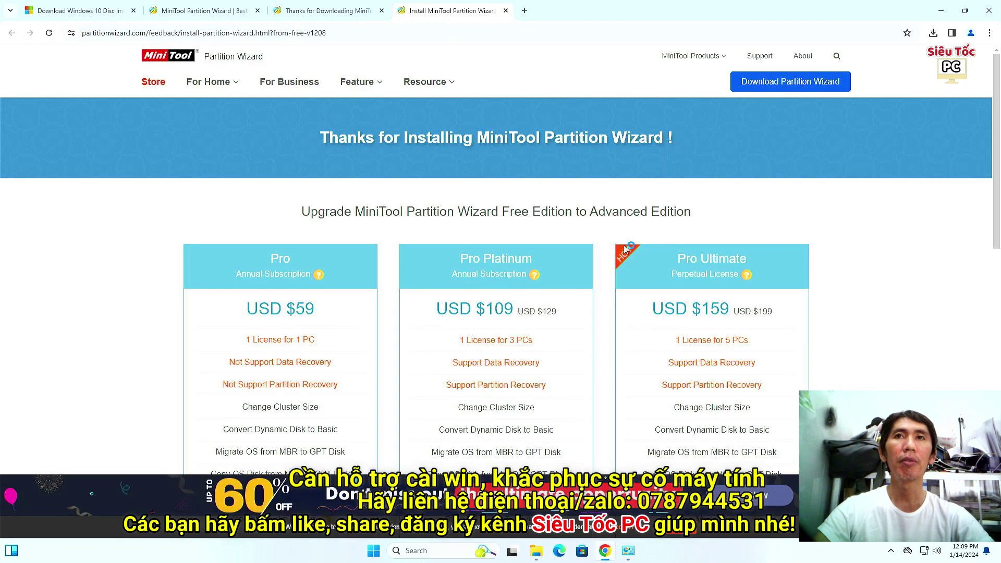
Step: Close the installation thank-you page, minimize the browser, and bring up MiniTool Partition Wizard from the desktop, dismissing the launch notice
click(505, 10)
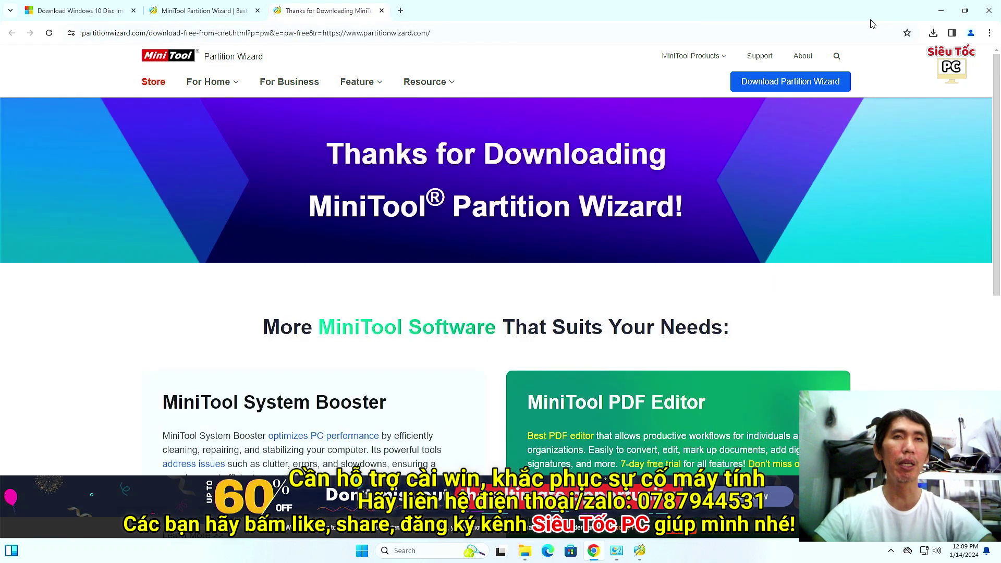
click(940, 11)
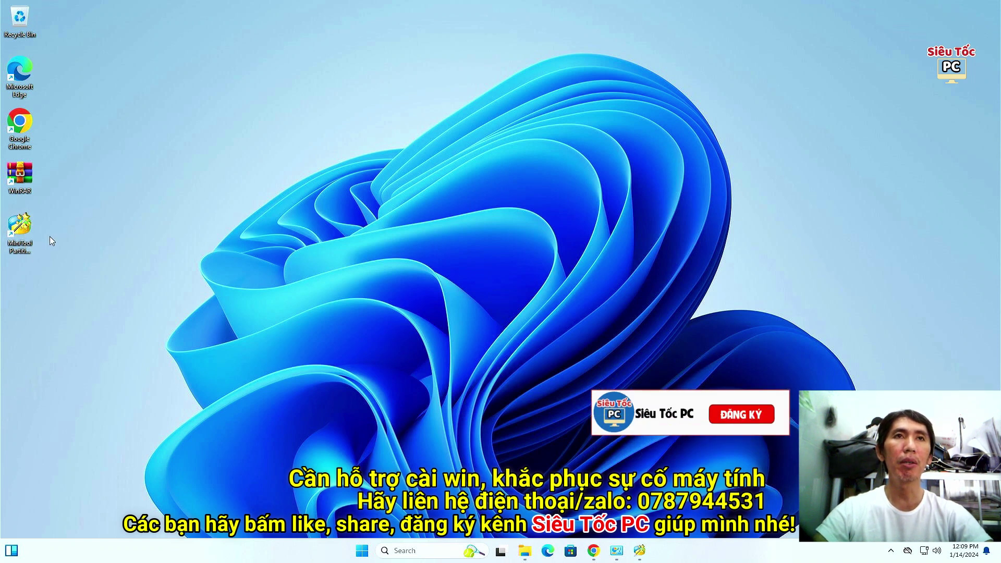
double_click(21, 232)
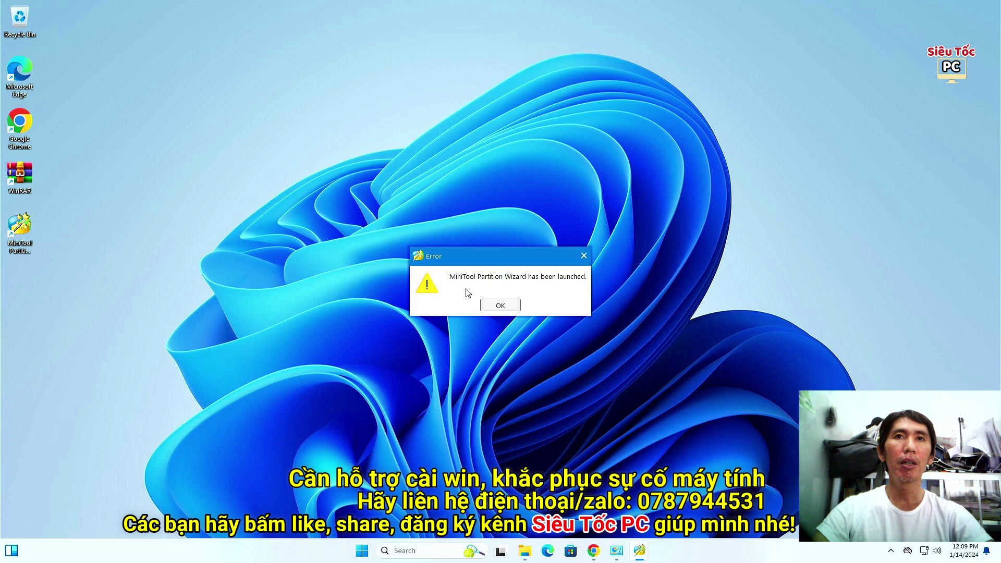
click(584, 256)
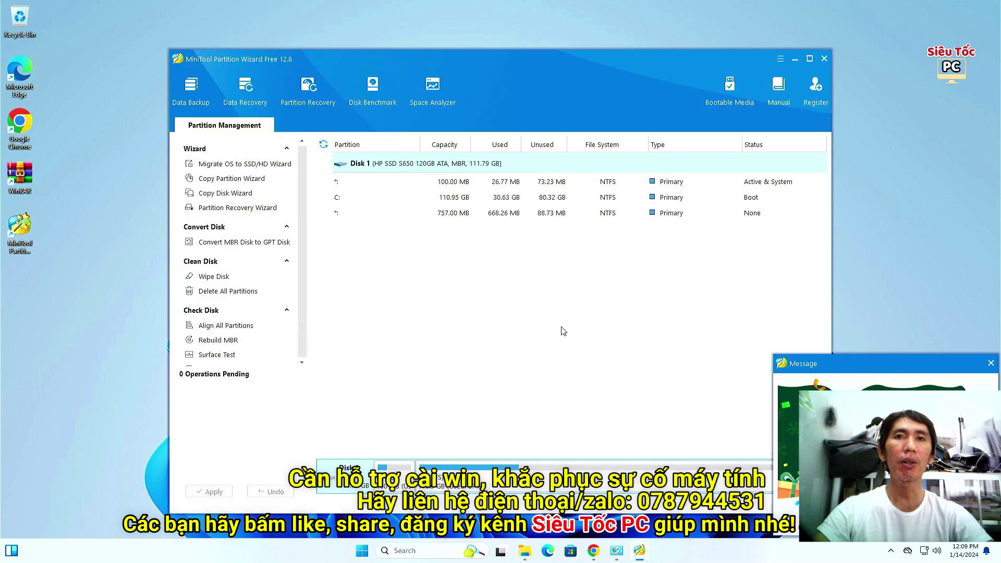
Step: Check the Windows 10 ISO in Chrome's recent download history, then return to MiniTool Partition Wizard
click(589, 556)
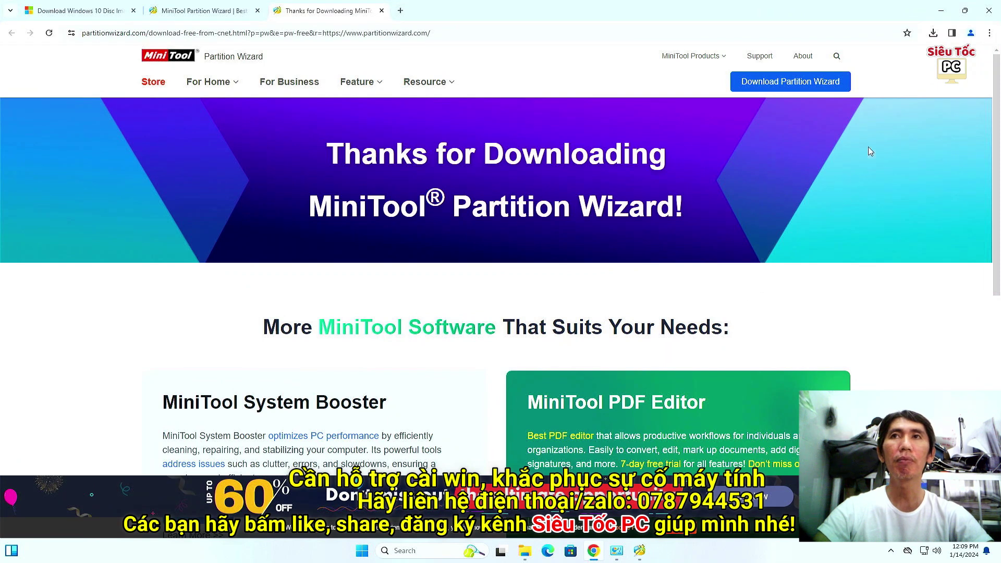
click(933, 34)
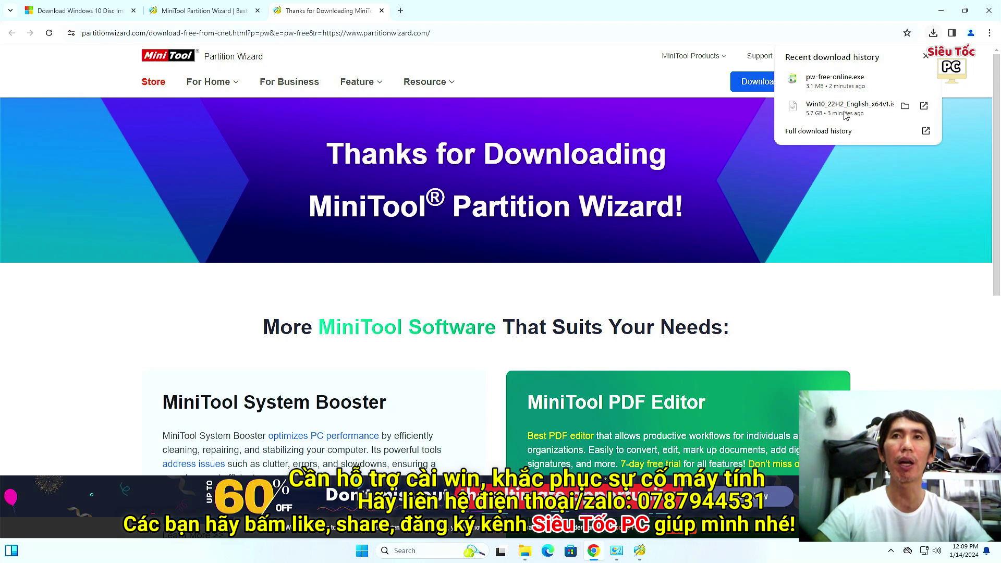
click(964, 10)
click(915, 45)
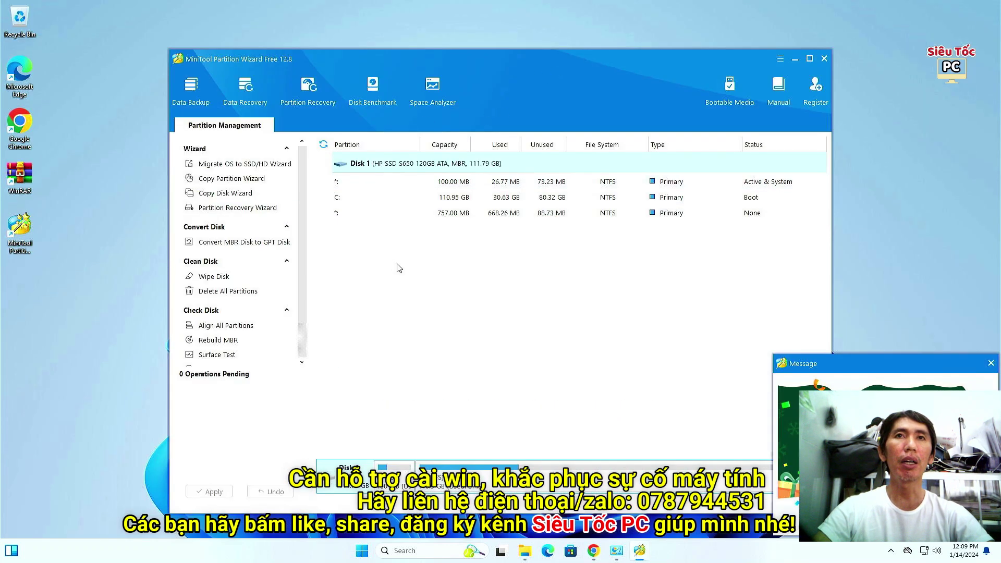
Step: Split partition C:, leaving 60.16 GB for C: and giving 50.79 GB to the new partition D:
click(462, 199)
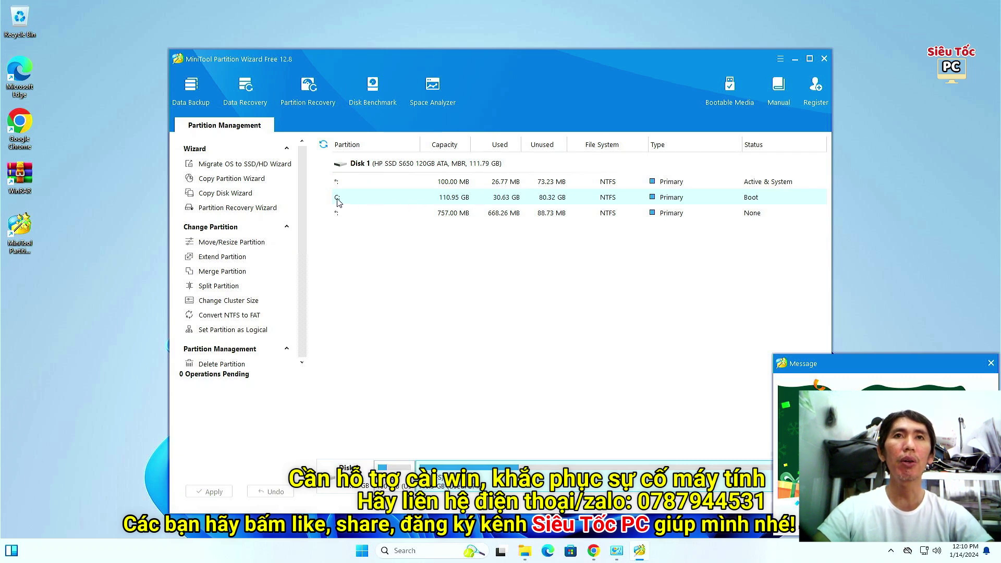
right_click(426, 200)
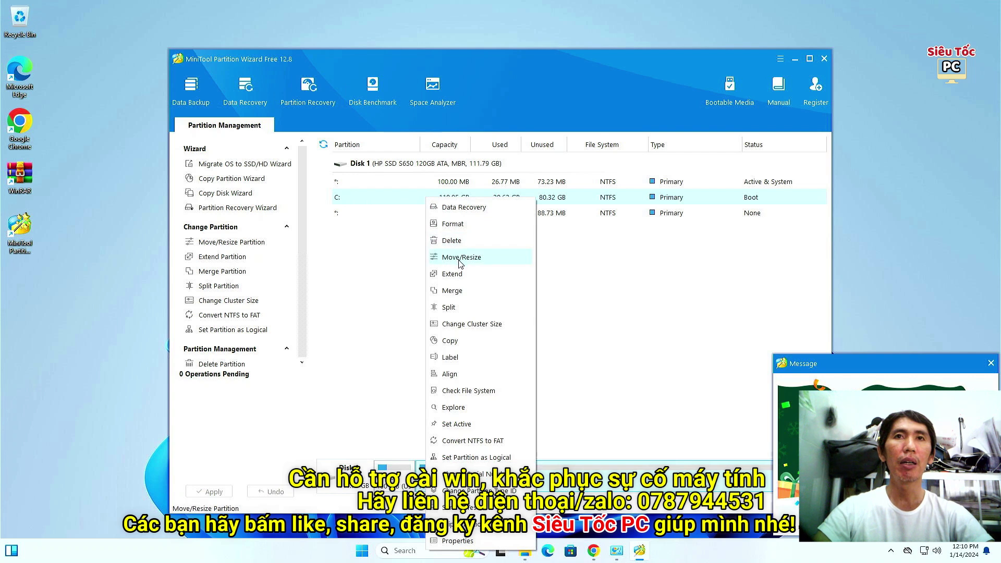
click(448, 307)
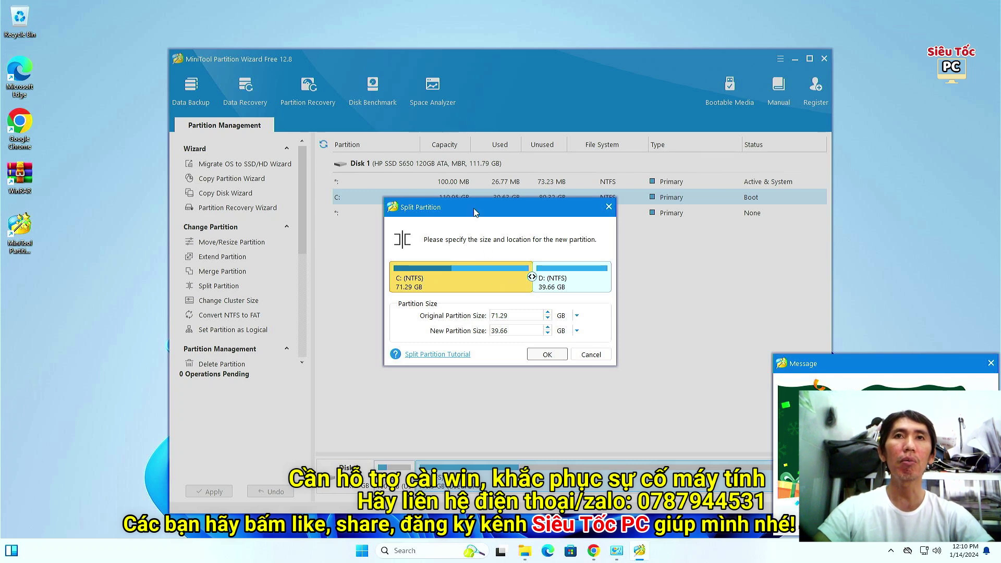
drag(473, 199, 491, 249)
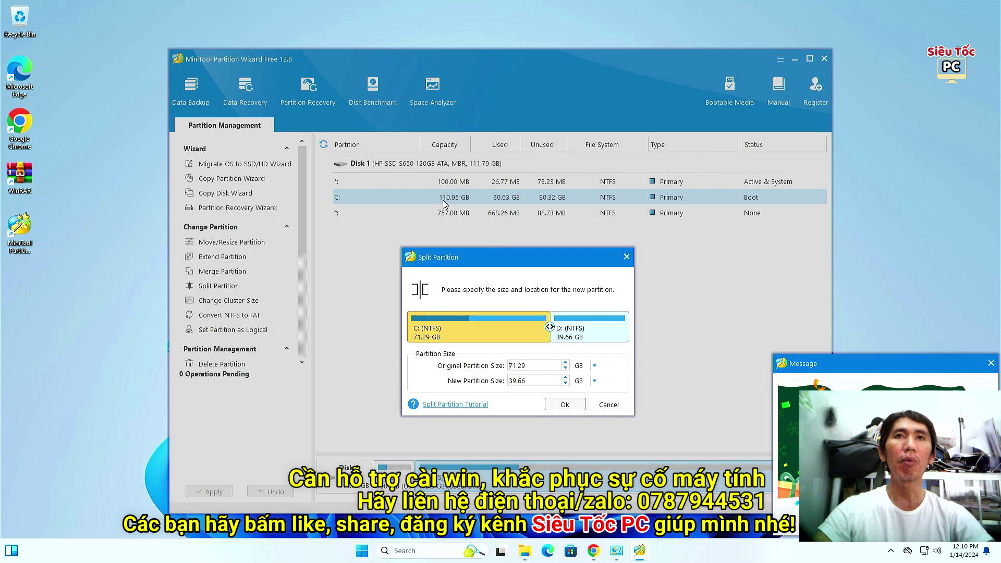
drag(496, 257, 461, 230)
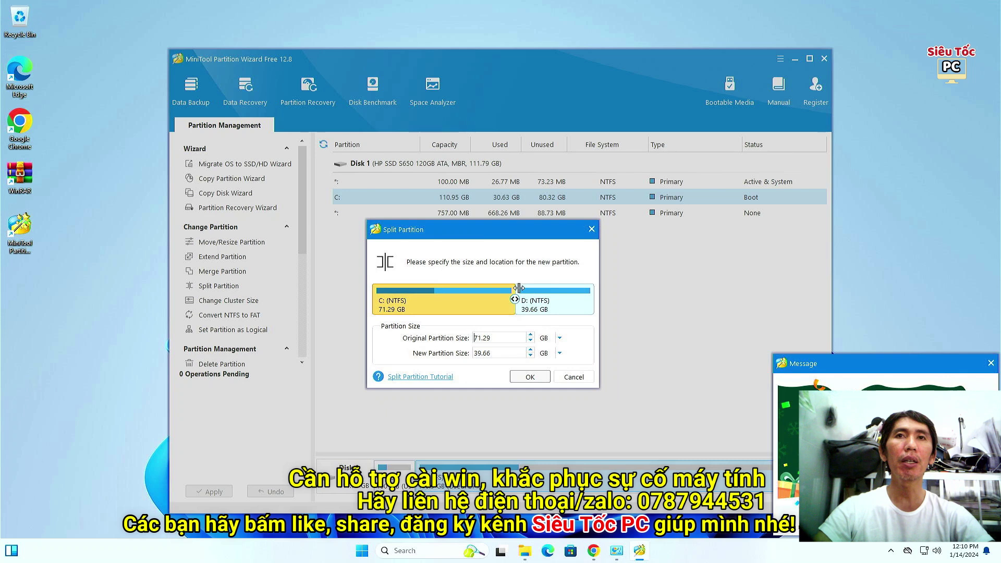
drag(515, 300, 492, 299)
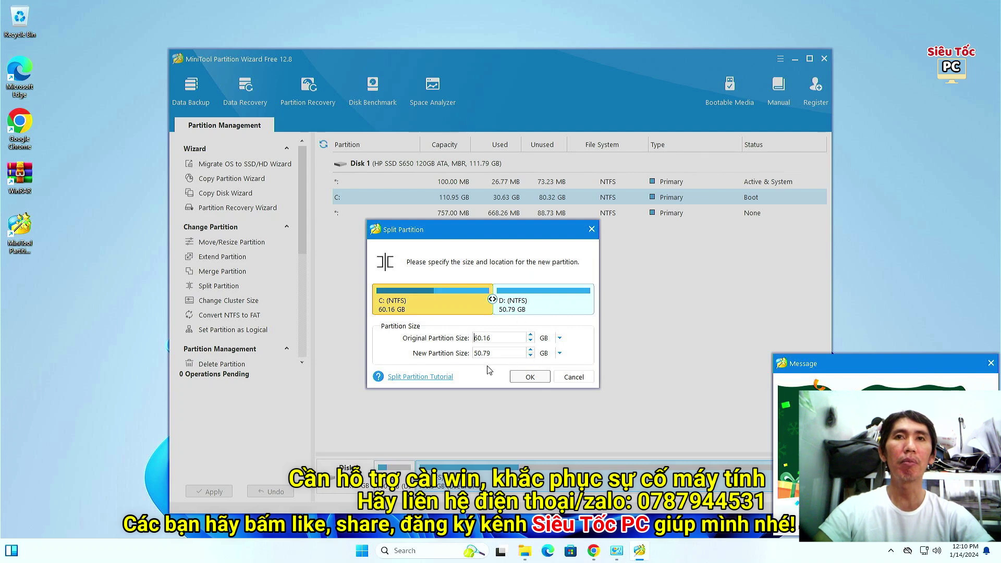
click(529, 381)
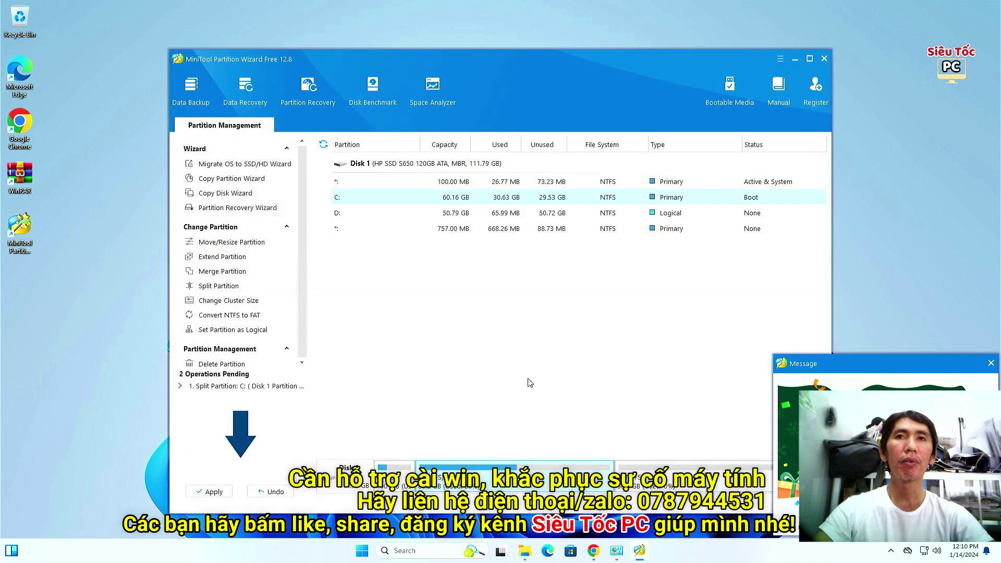
Step: Apply the pending split operations and restart the PC so they can be completed
click(209, 492)
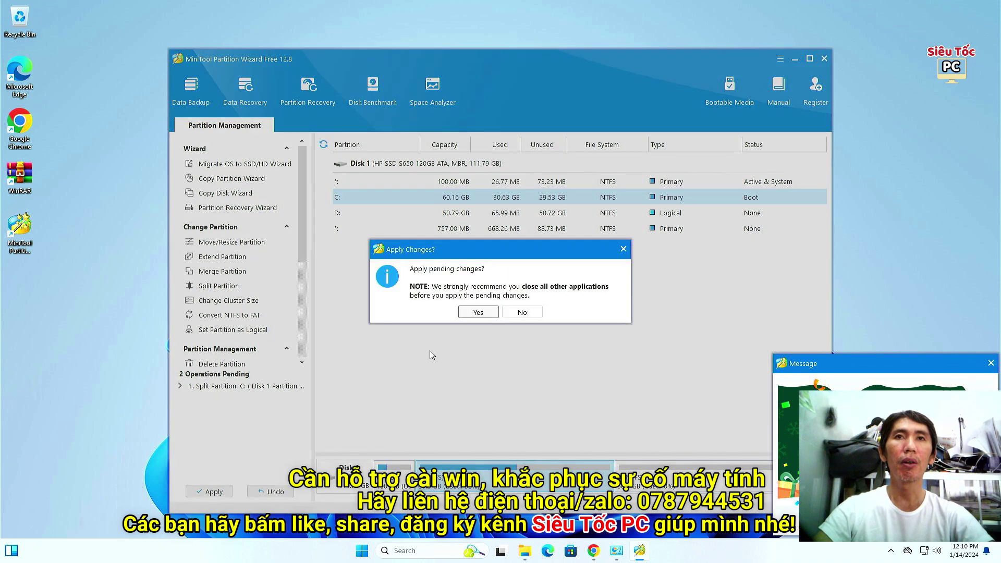
click(475, 313)
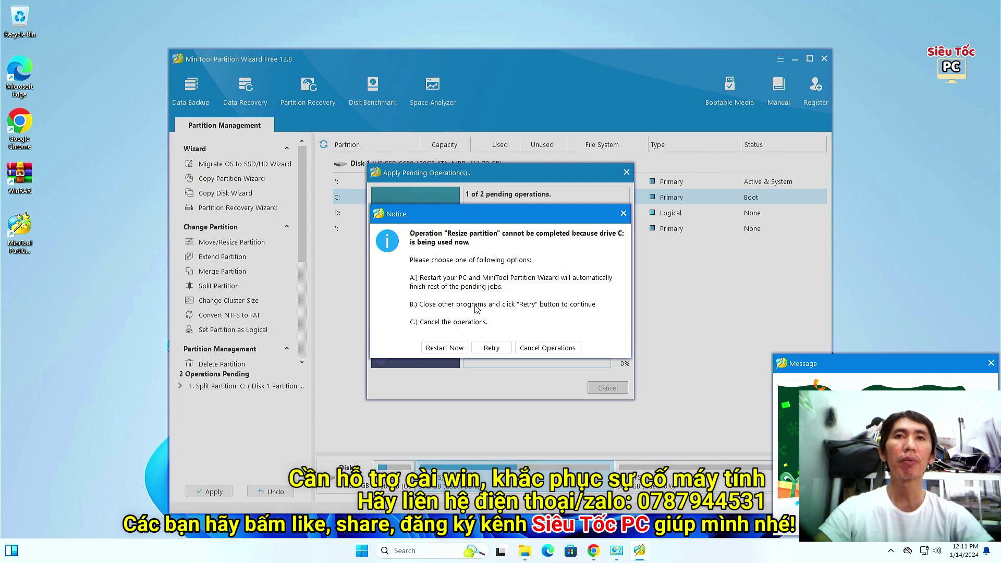
click(444, 349)
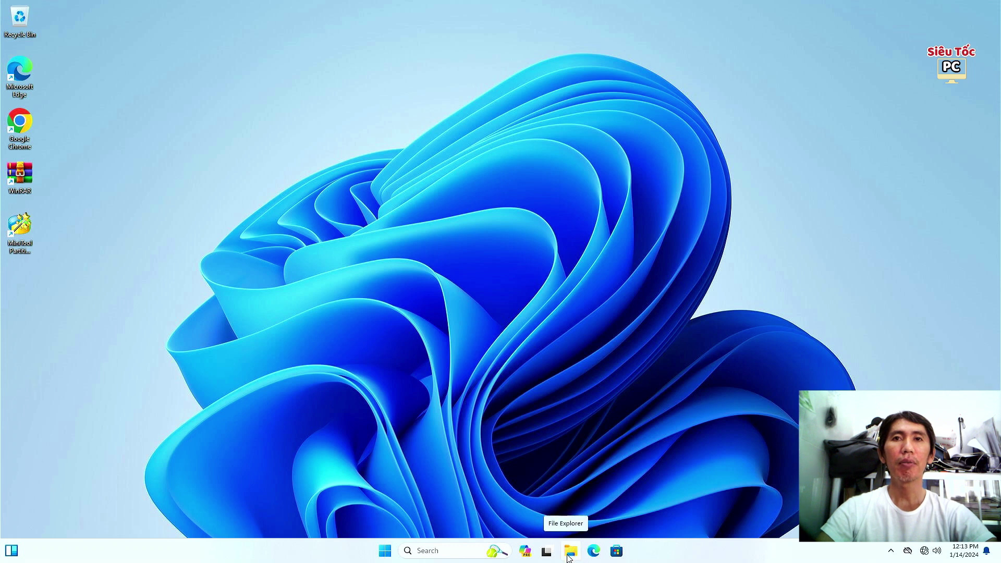
Step: In File Explorer, check the drives under This PC and extract Win10_22H2_English_x64v1 from Downloads to D:\ with WinRAR
click(568, 557)
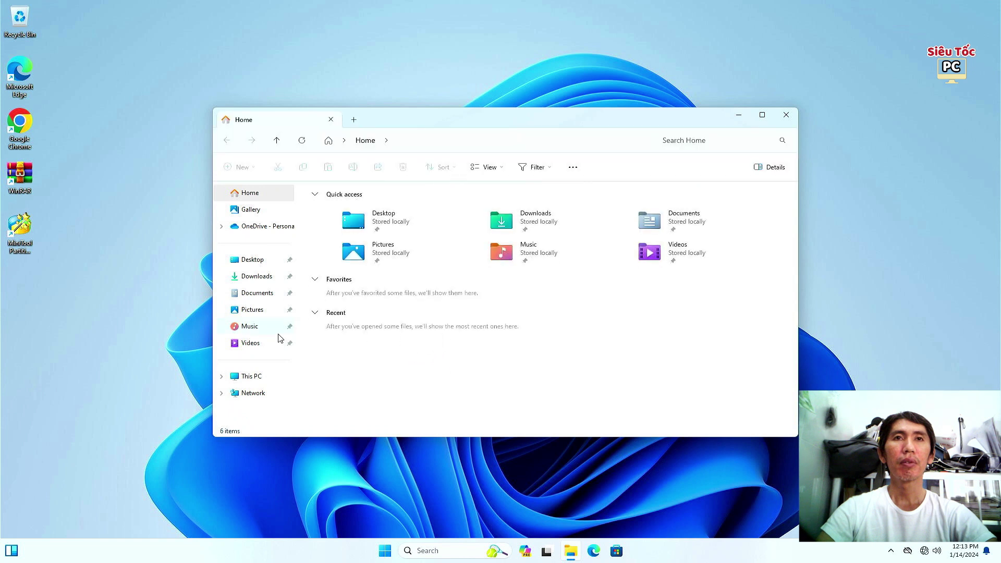
click(251, 375)
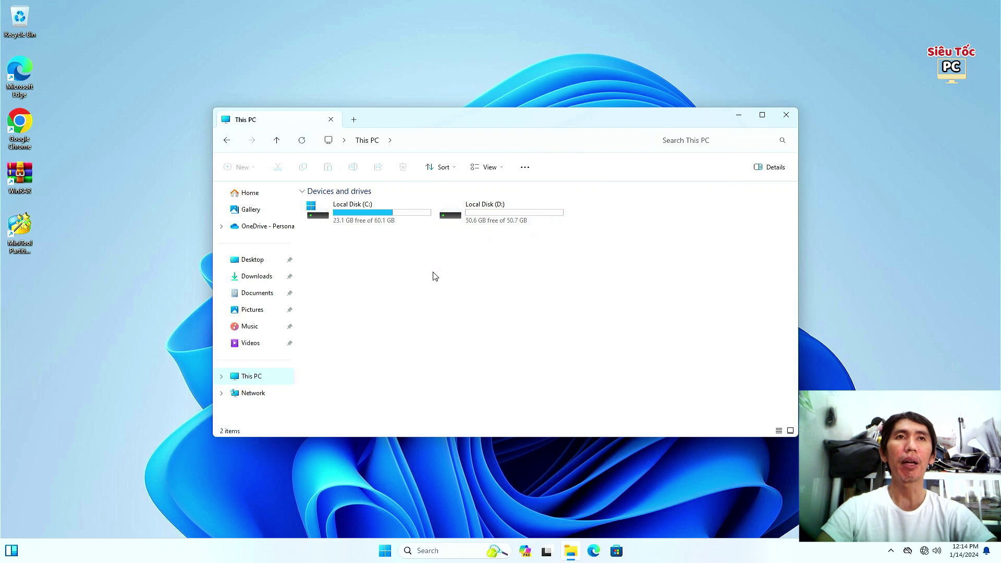
click(258, 277)
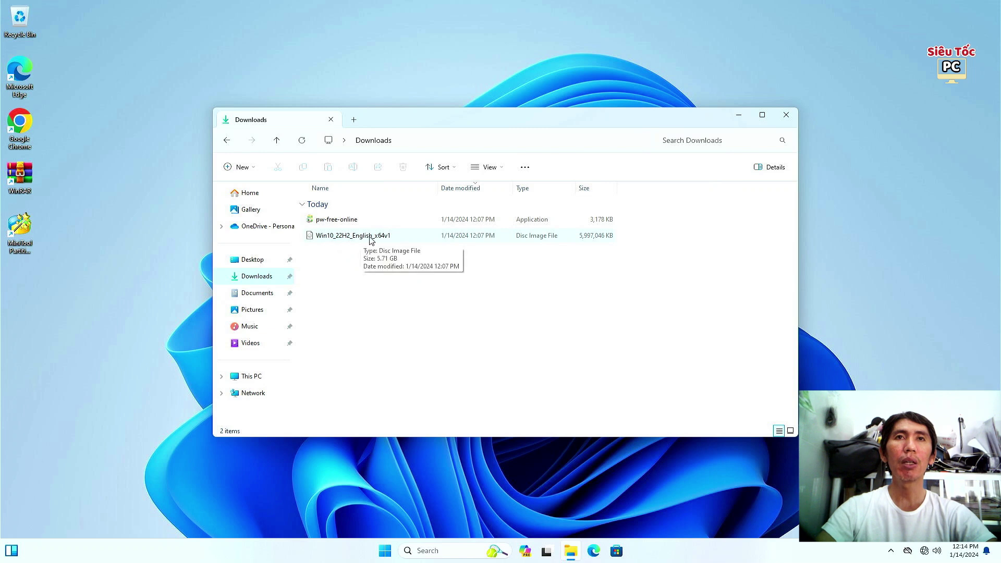
click(327, 238)
right_click(327, 239)
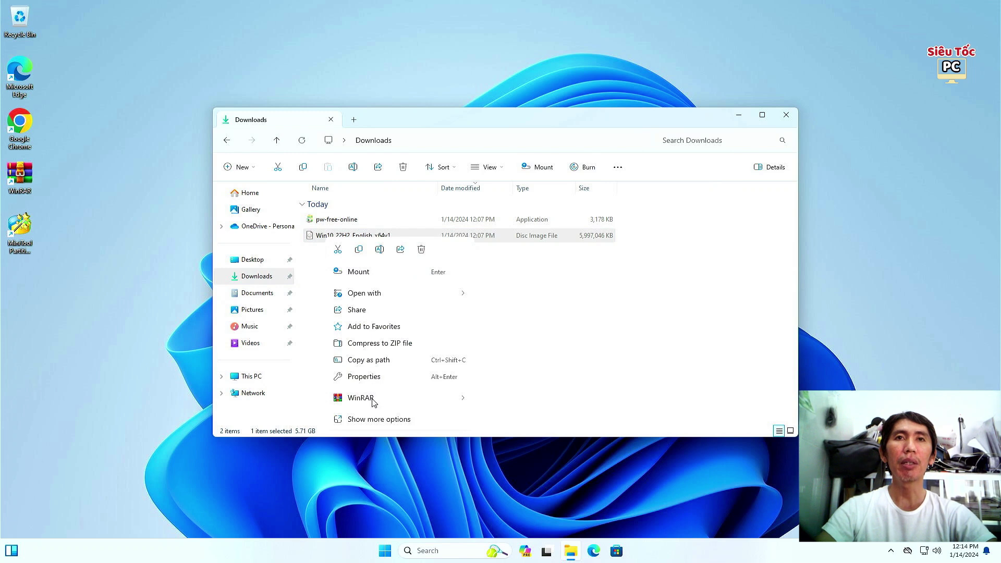
mouse_move(376, 404)
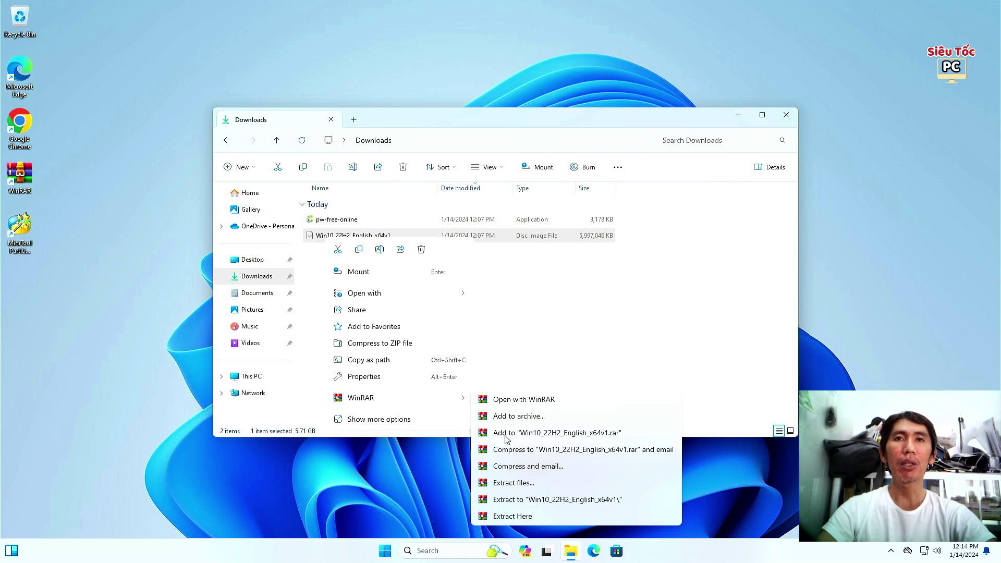
click(515, 483)
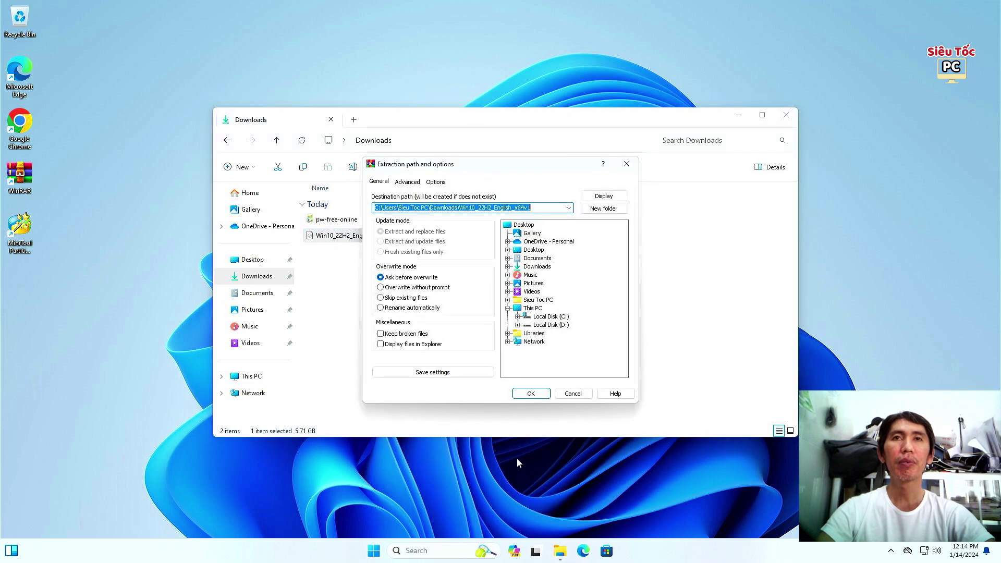
click(550, 327)
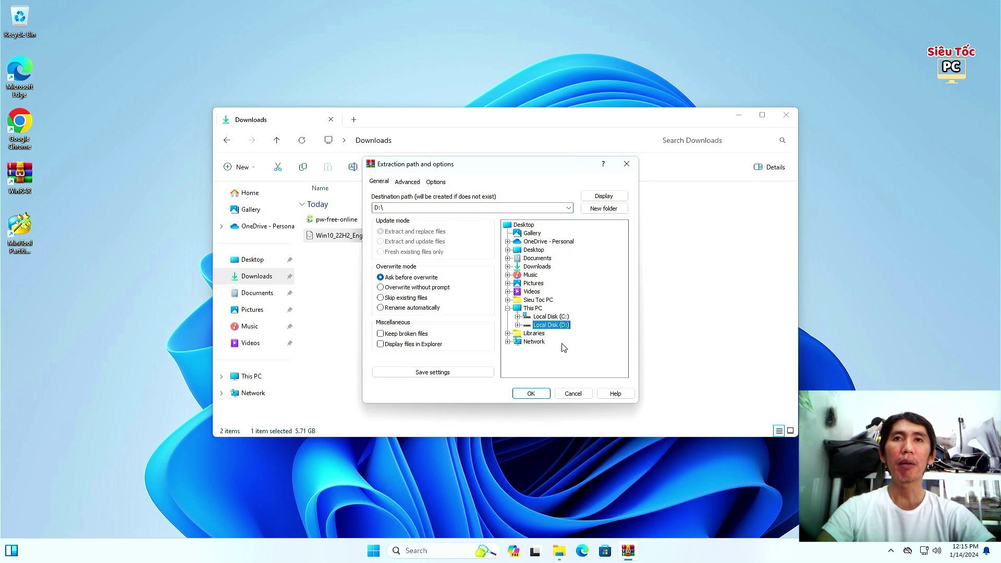
click(530, 394)
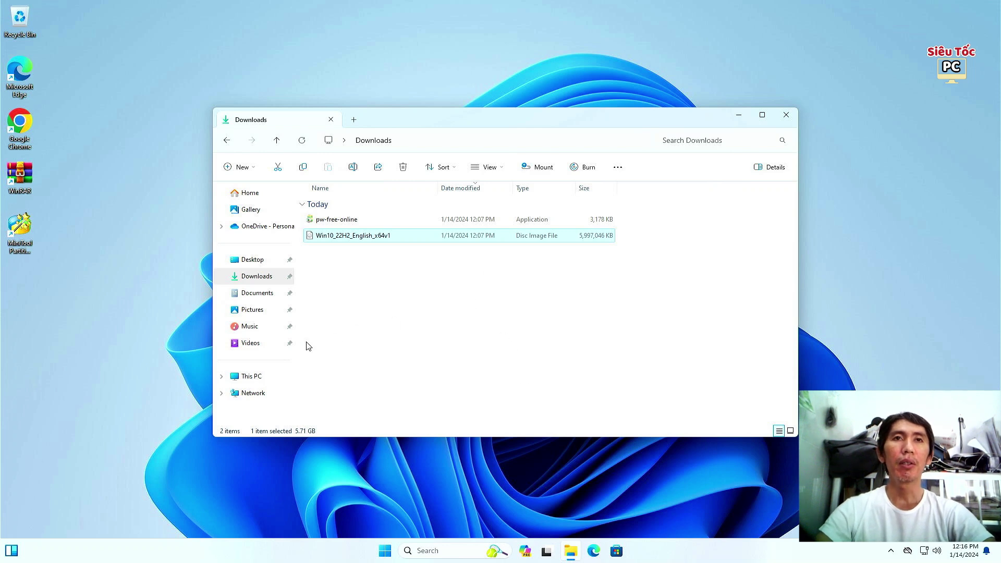
Step: Open the sources folder among the extracted files on Local Disk (D:)
click(251, 376)
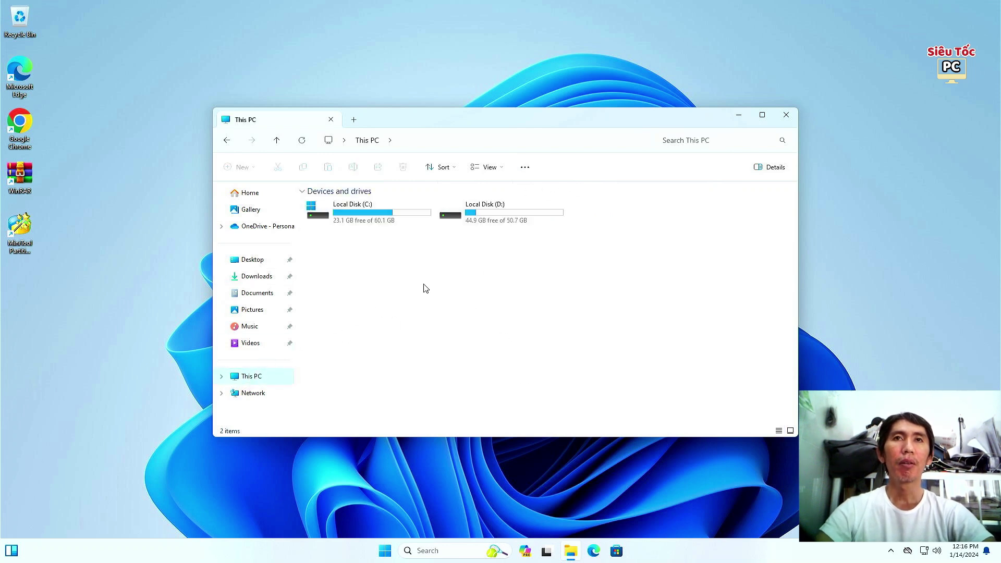
double_click(510, 219)
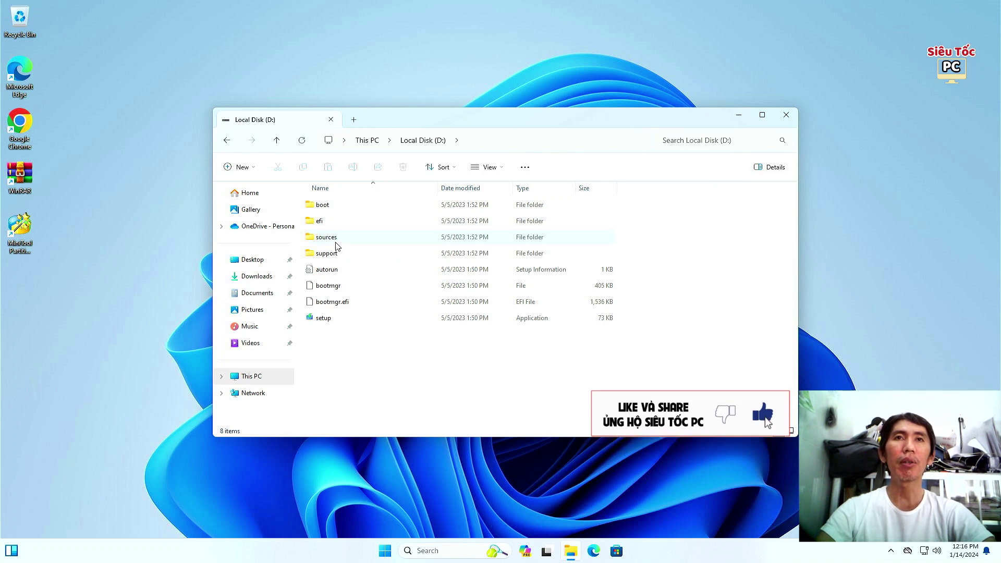
mouse_move(328, 245)
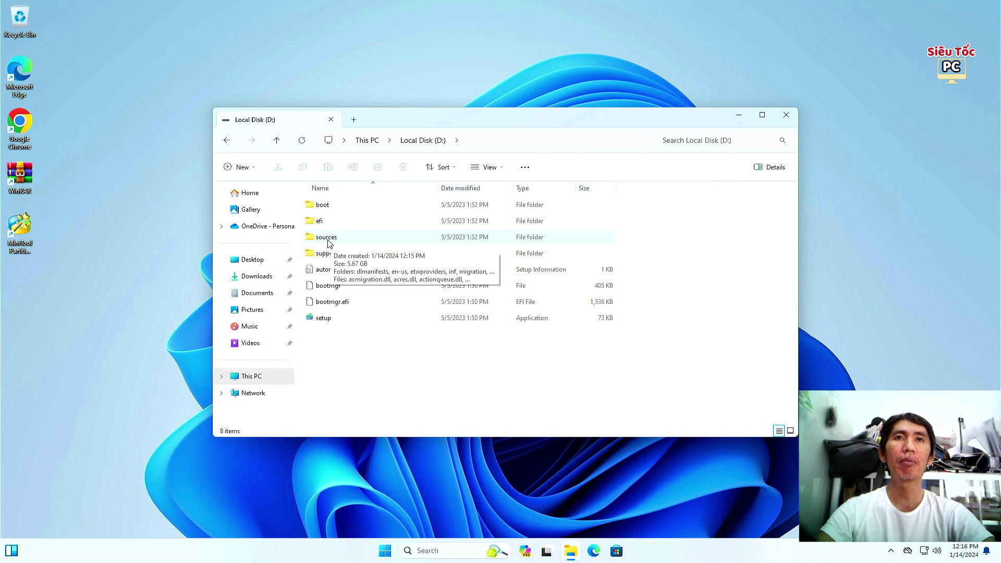
double_click(329, 244)
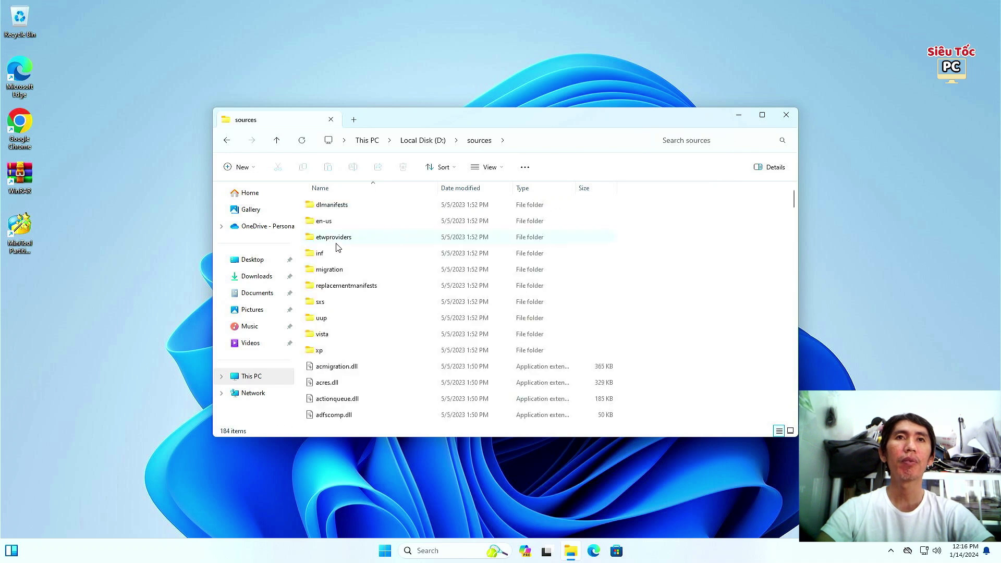
Step: Move install.wim out of the sources folder into the root of Local Disk (D:)
scroll(367, 286, down, 3)
scroll(368, 286, down, 18)
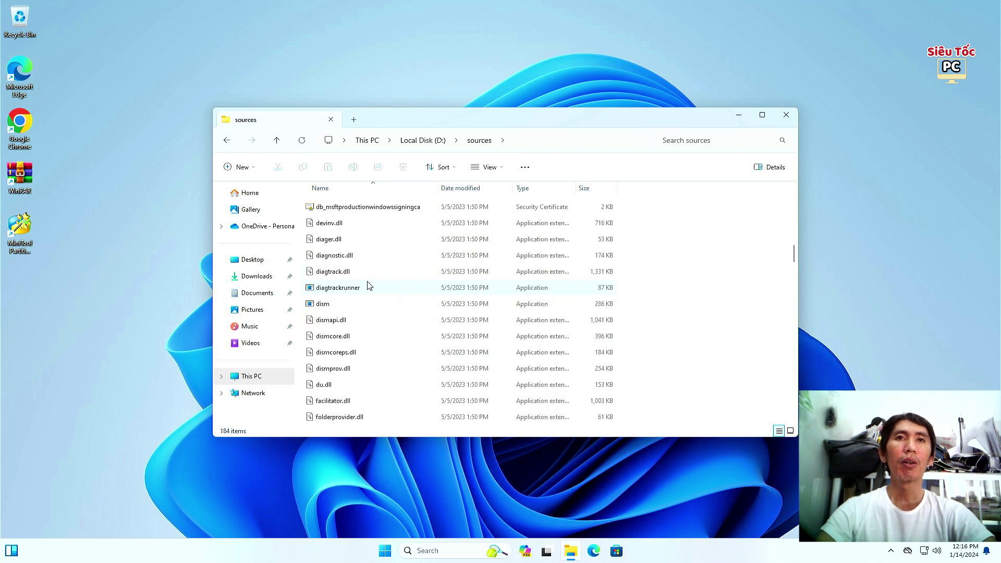
scroll(367, 285, down, 2)
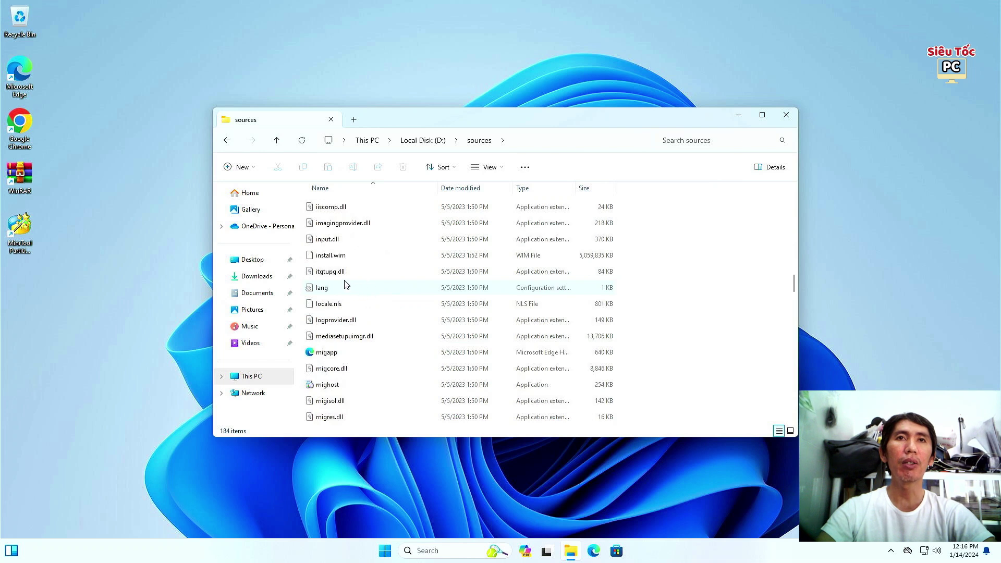
click(334, 261)
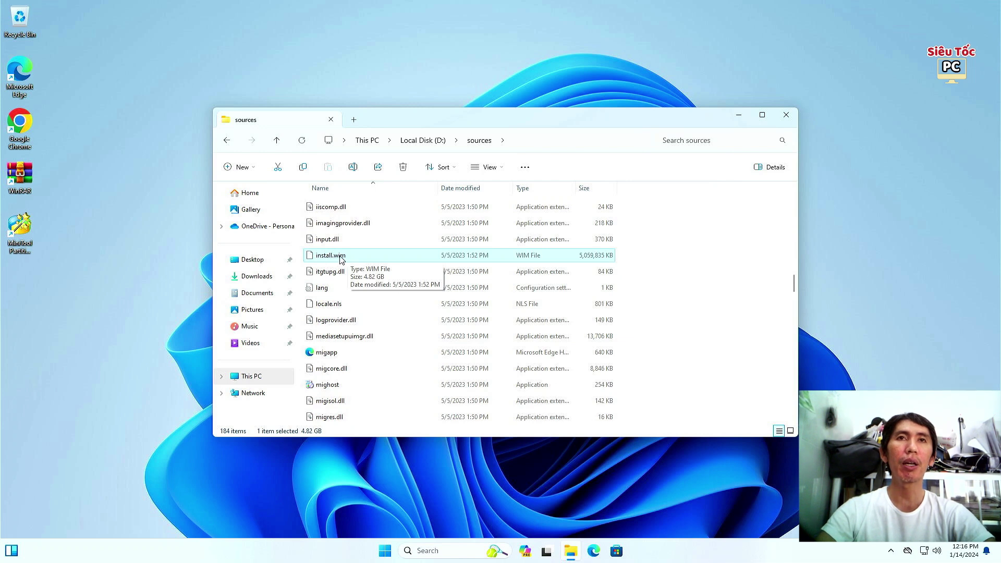
right_click(335, 259)
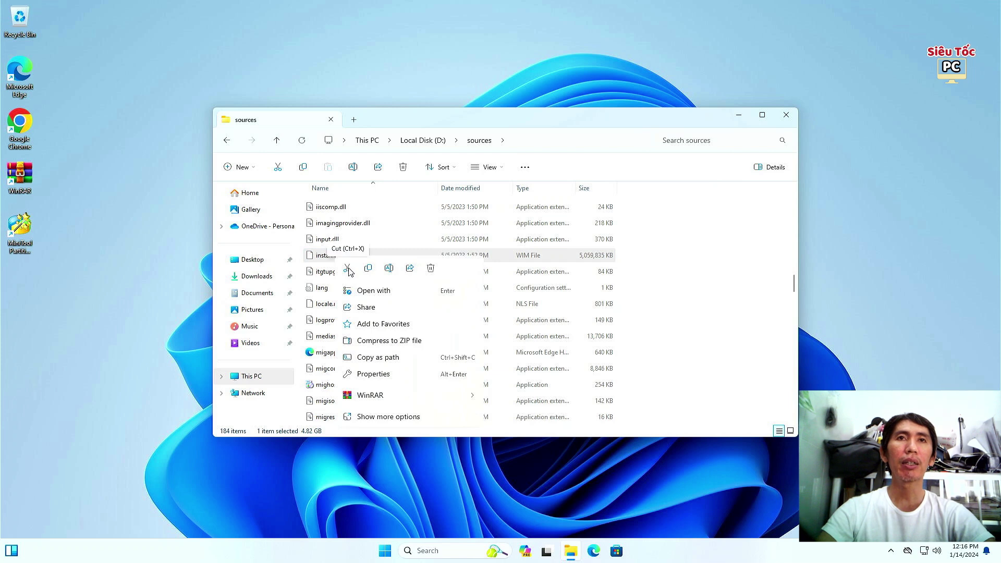
click(347, 268)
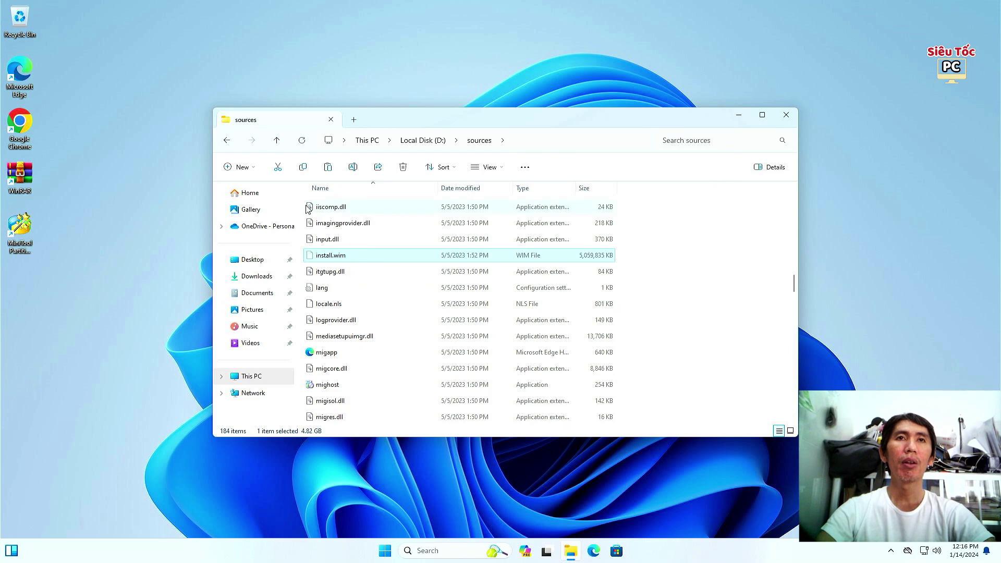
click(422, 146)
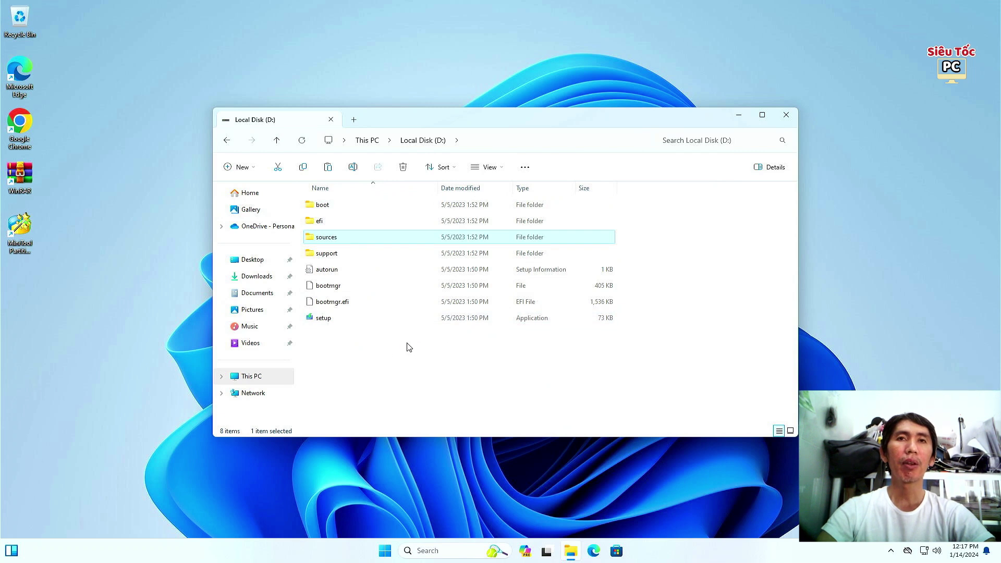
right_click(379, 358)
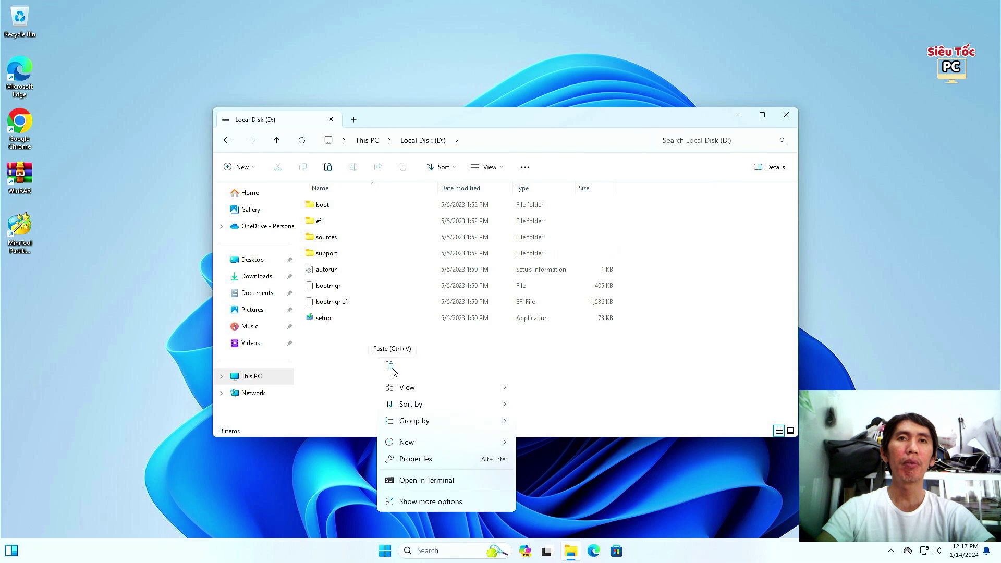
click(390, 366)
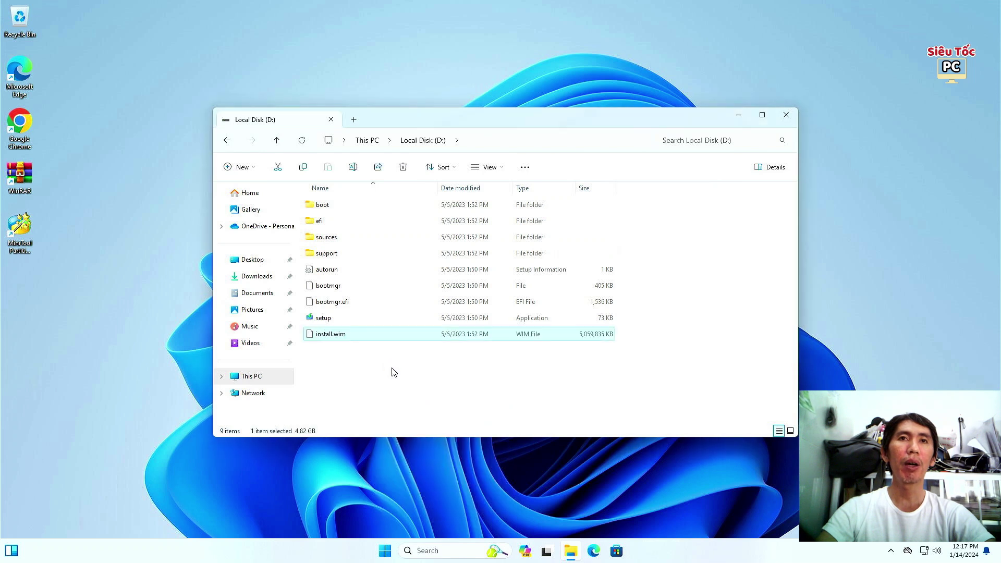
Step: Permanently delete every folder and file in the root of D: except install.wim, and select that remaining file
click(337, 320)
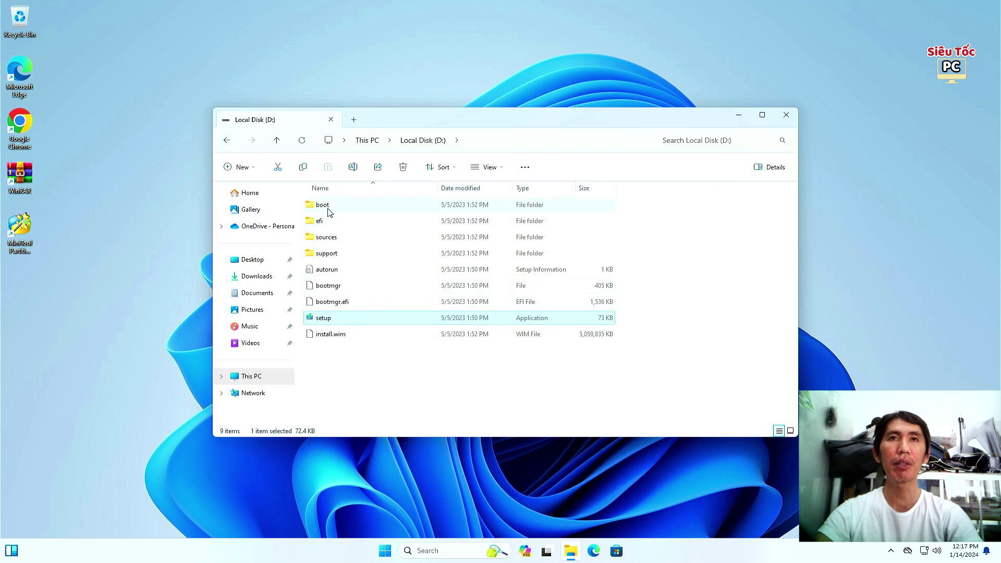
key(shift+Up)
key(shift+Up)
key(shift+Up)
key(shift+Up)
key(shift+Up)
key(shift+Up)
key(shift+Up)
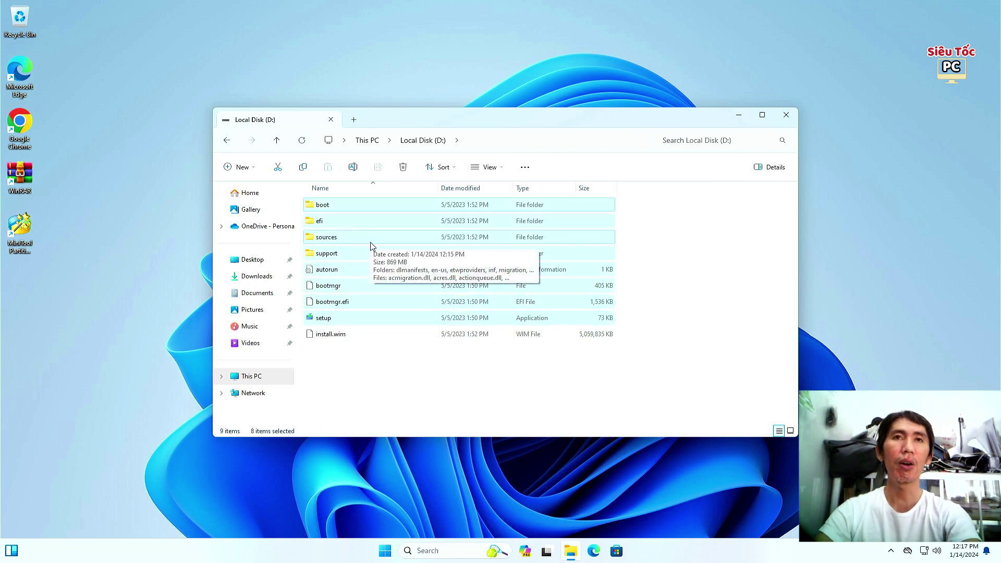
key(shift+Delete)
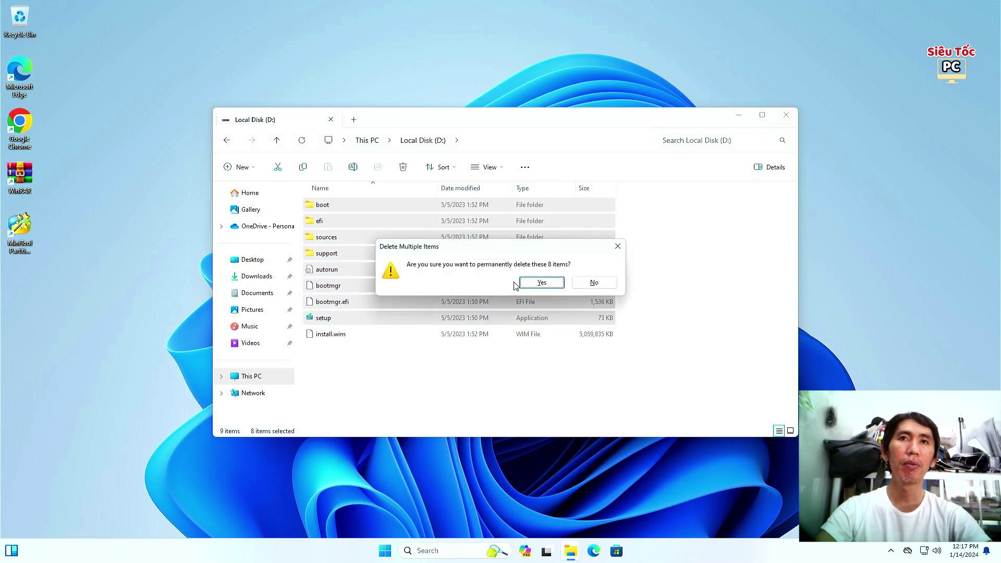
click(530, 286)
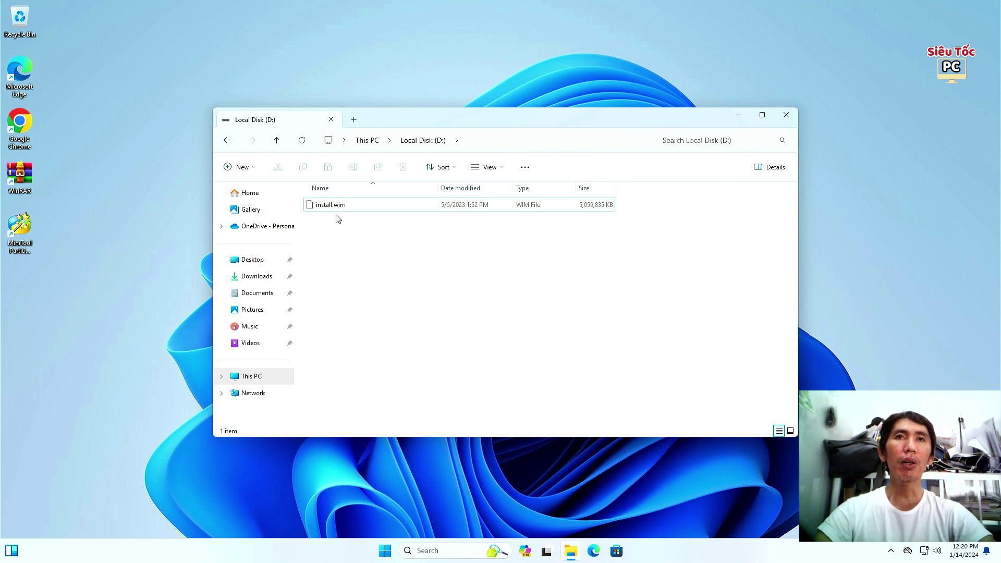
click(335, 208)
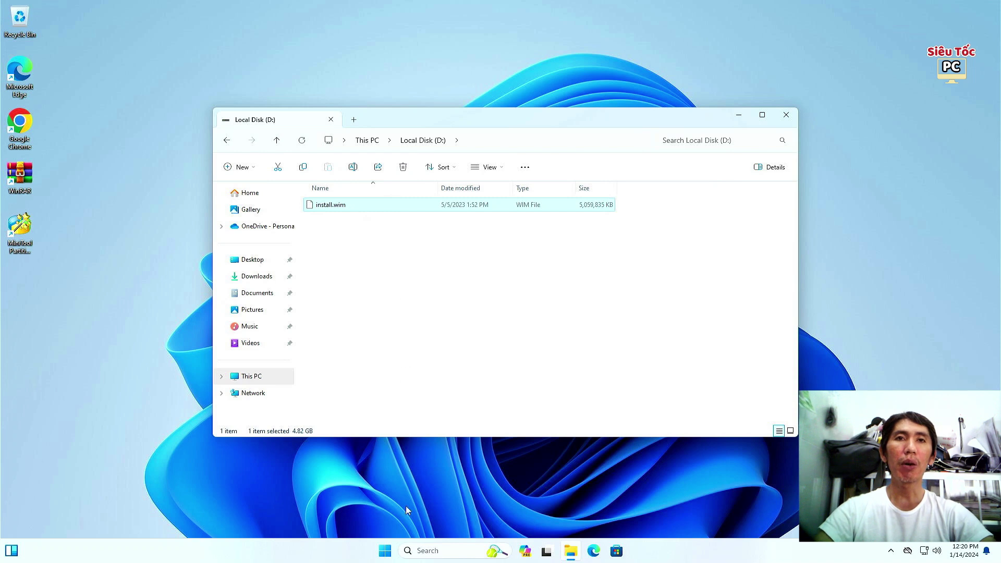
Step: Find Command Prompt by searching for cmd and run it as administrator
click(385, 550)
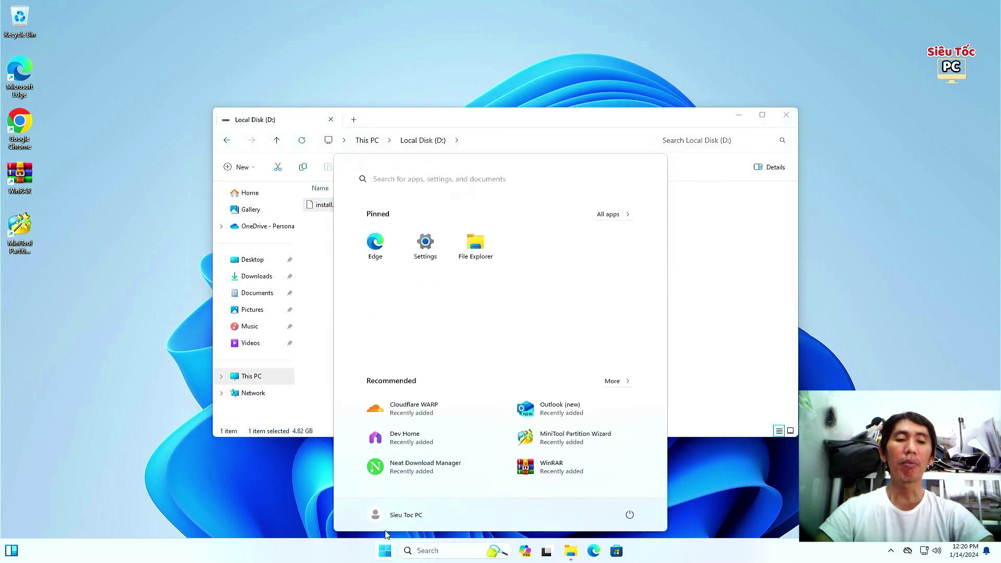
text(cmd)
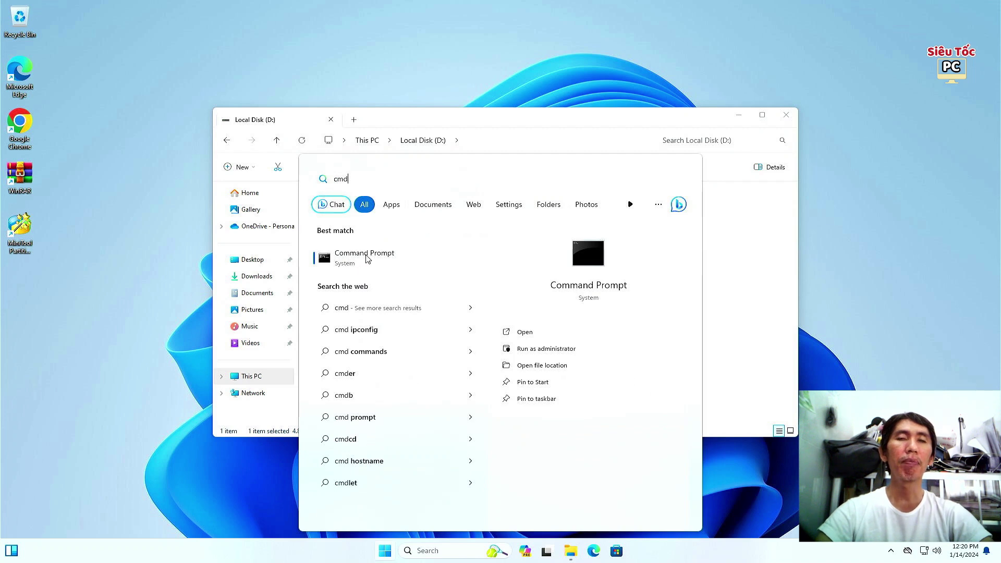
right_click(345, 258)
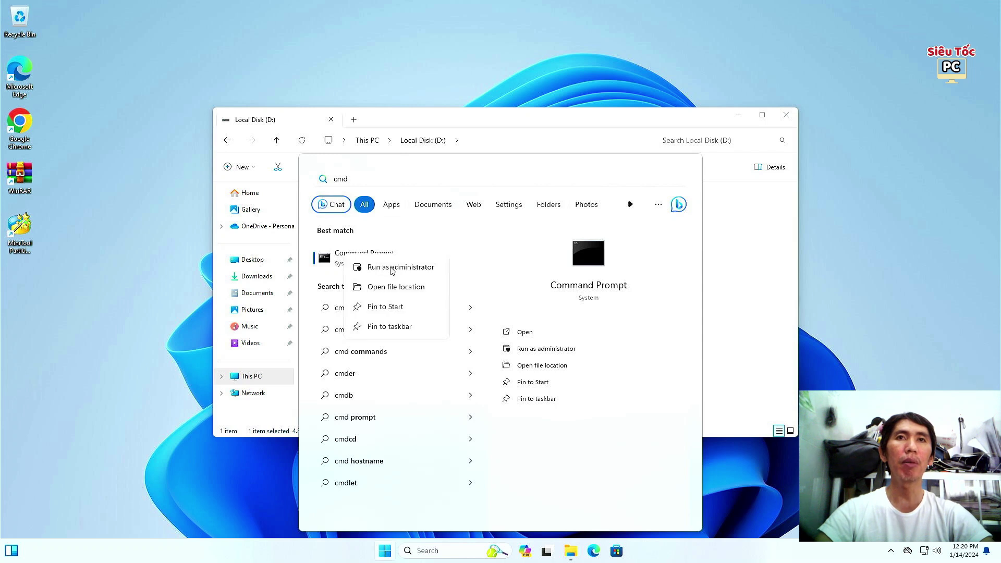
click(394, 269)
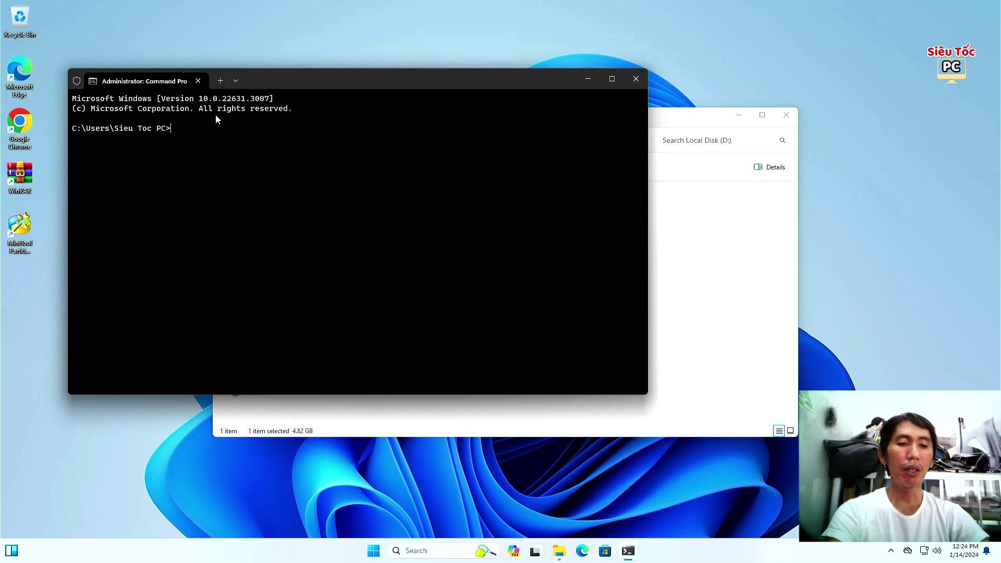
Step: Apply the Windows image to drive D: by running dism /apply-image /imagefile:D:\install.wim /index:6 /applydir:D:\ in Command Prompt
text(dism)
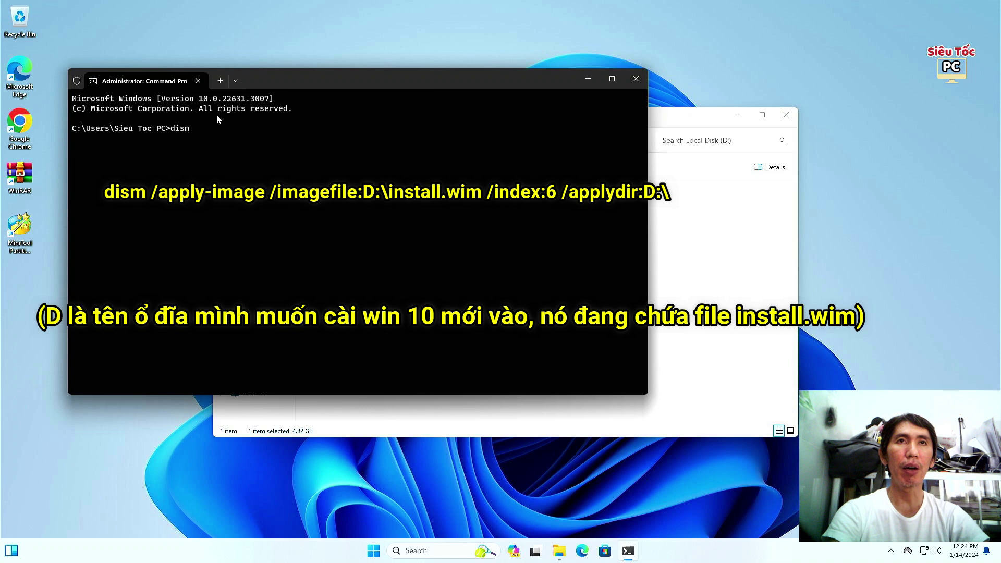
text(/apply)
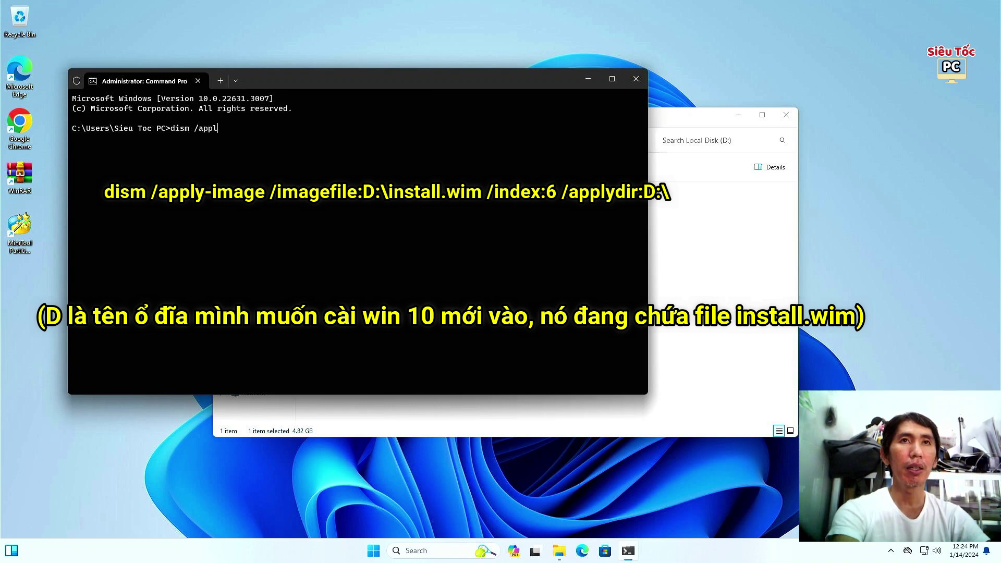
text(-)
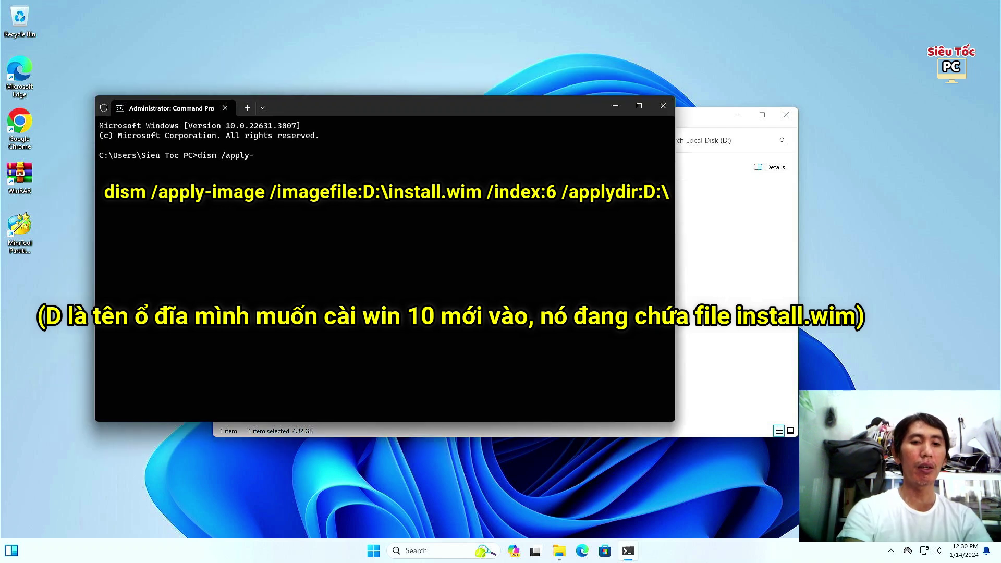
text(image)
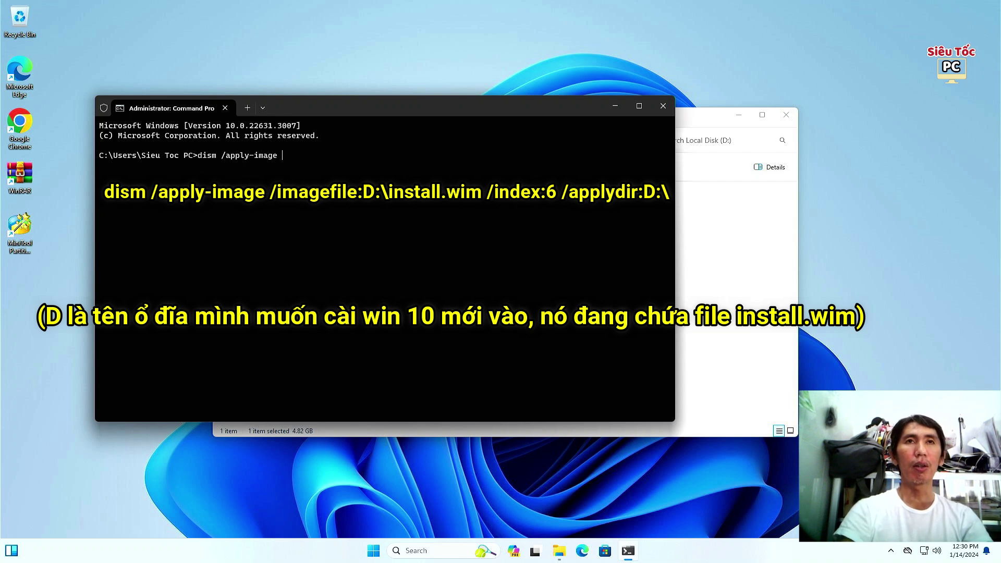
text(/)
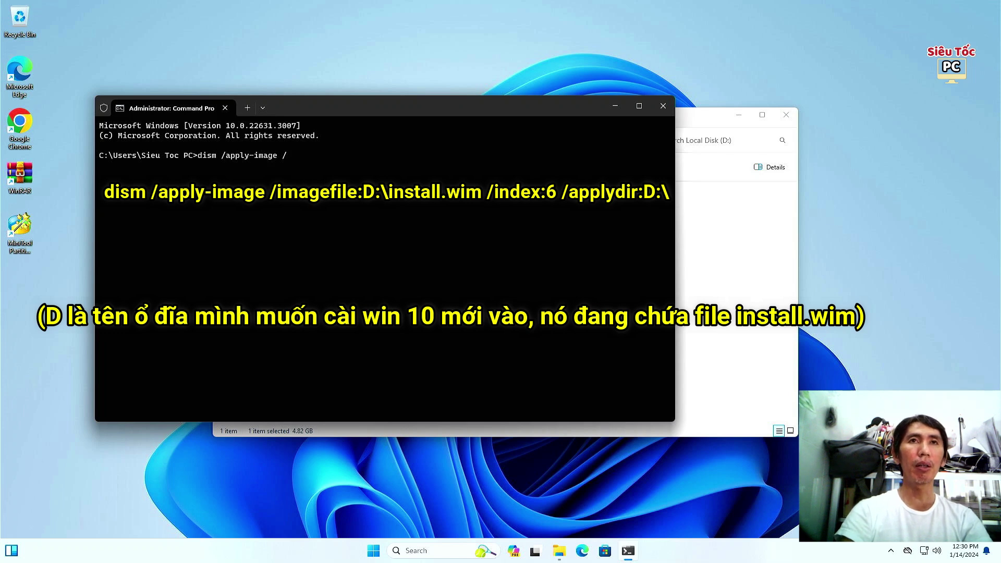
text(image)
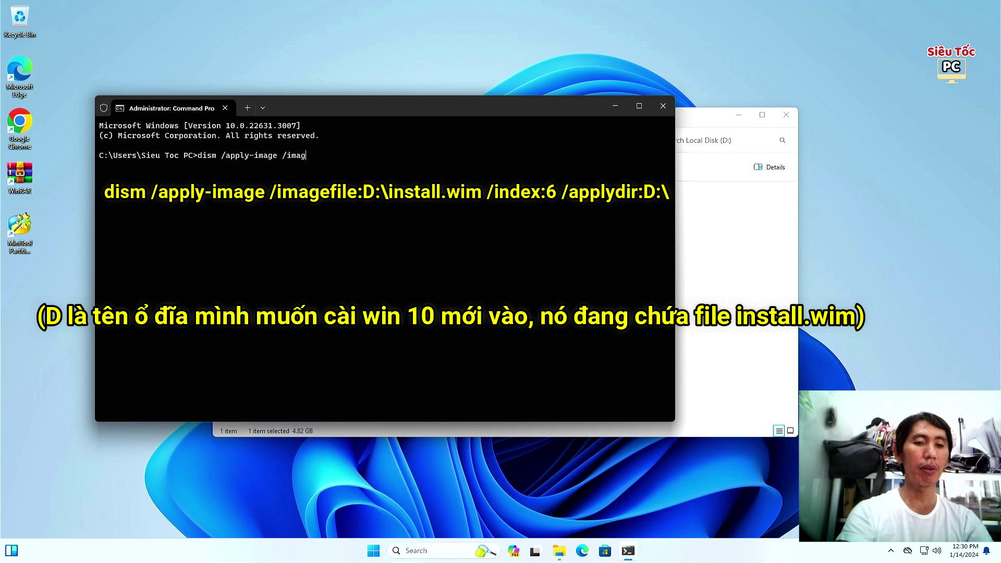
text(file)
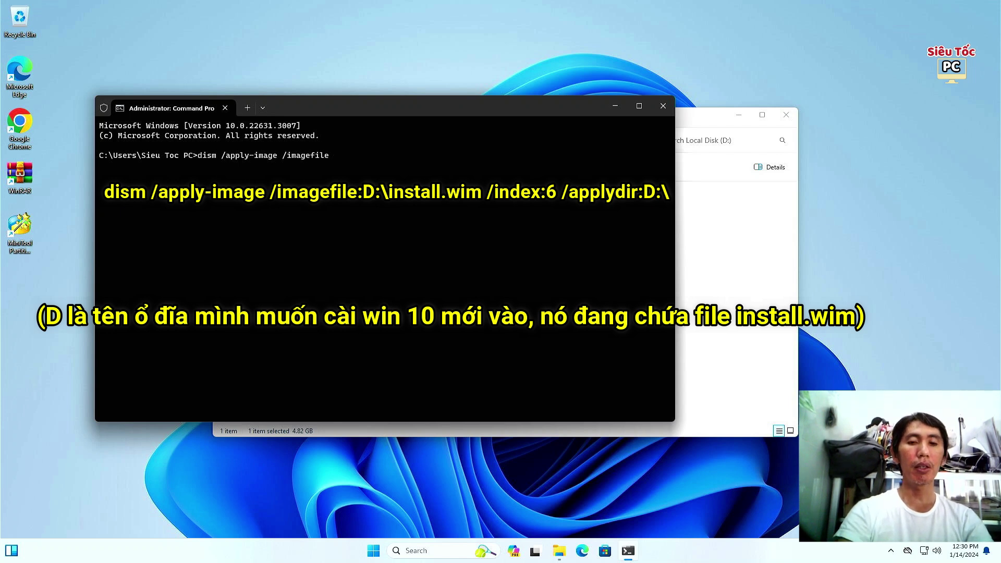
text(:D)
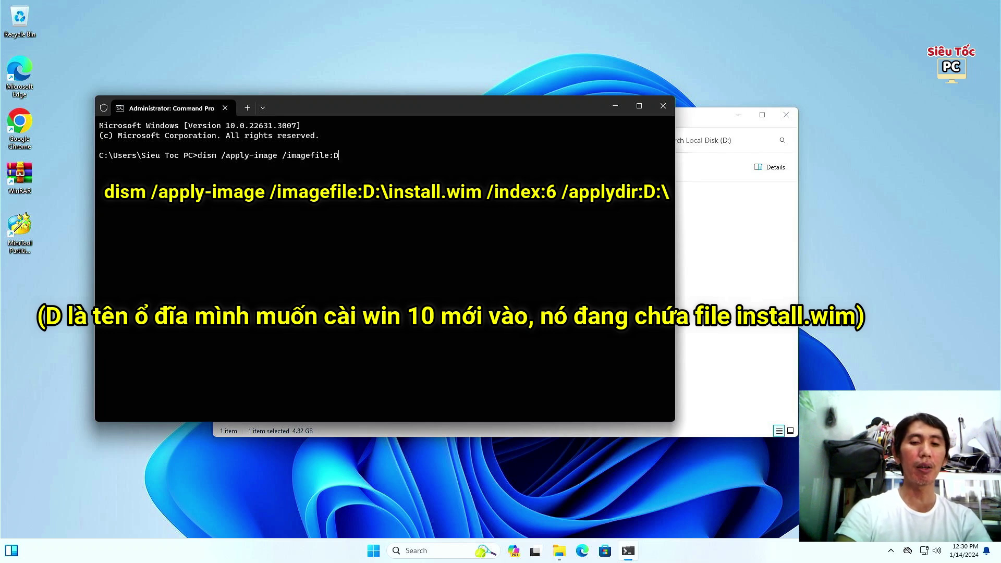
text(:)
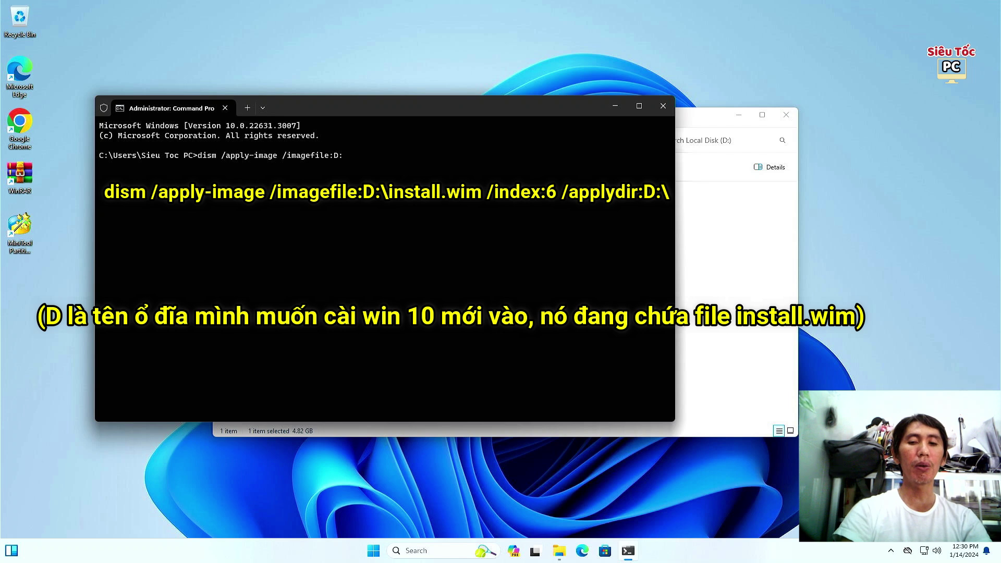
text(\)
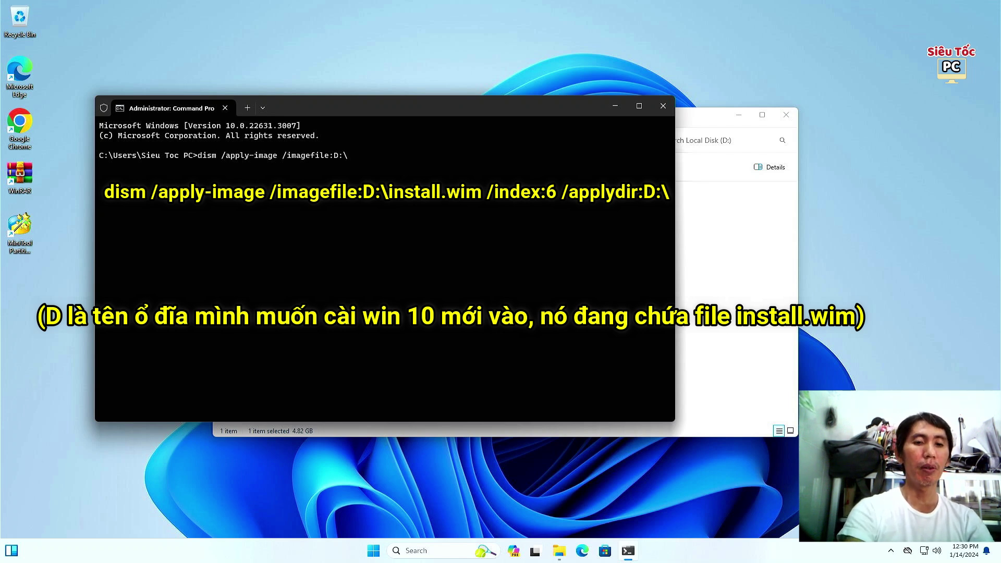
text(in)
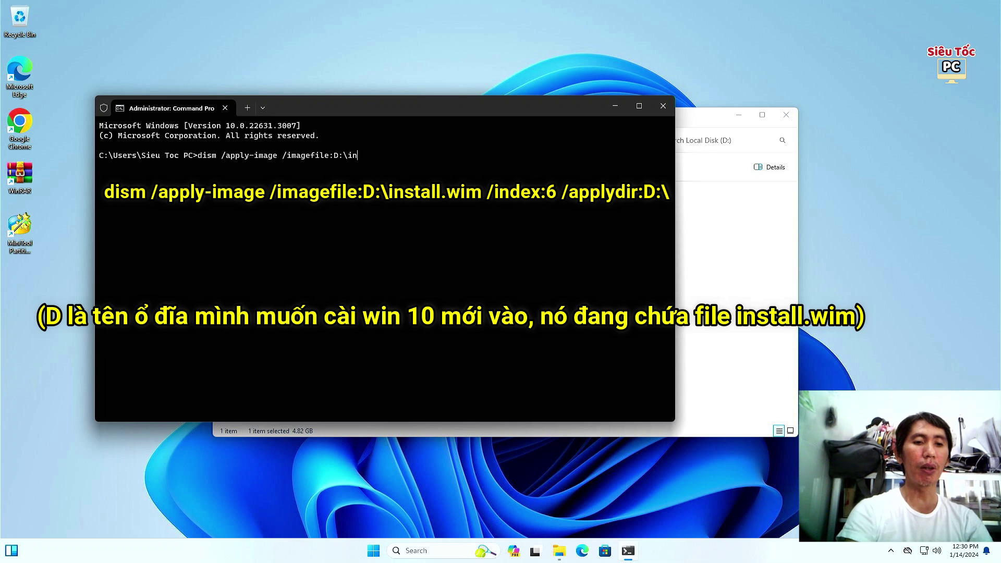
text(stall)
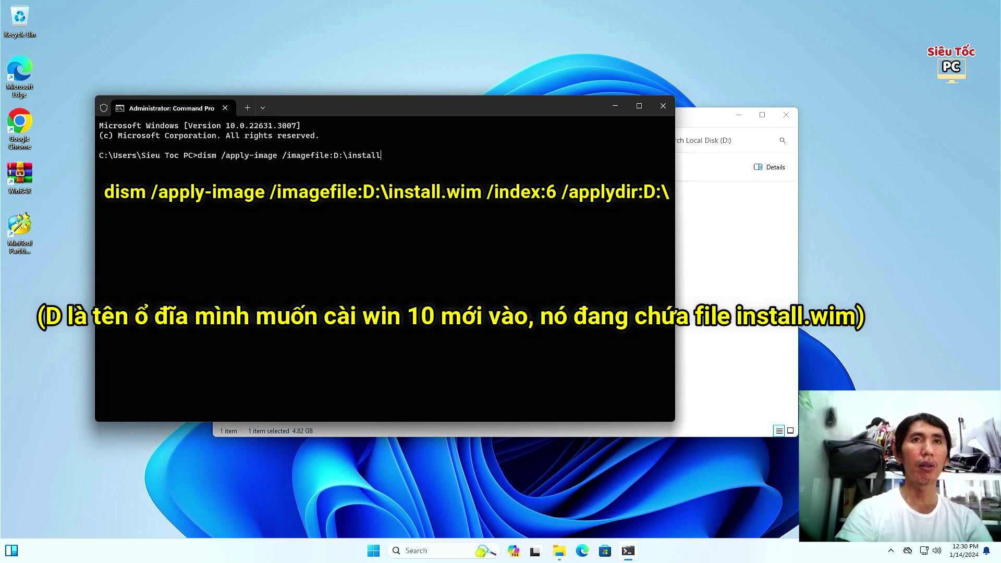
text(.wim)
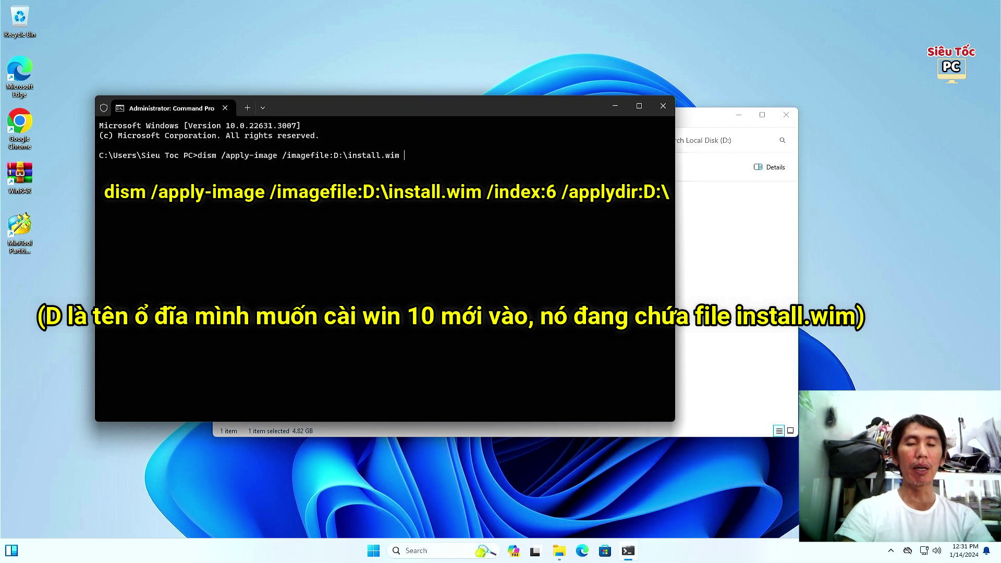
text(/)
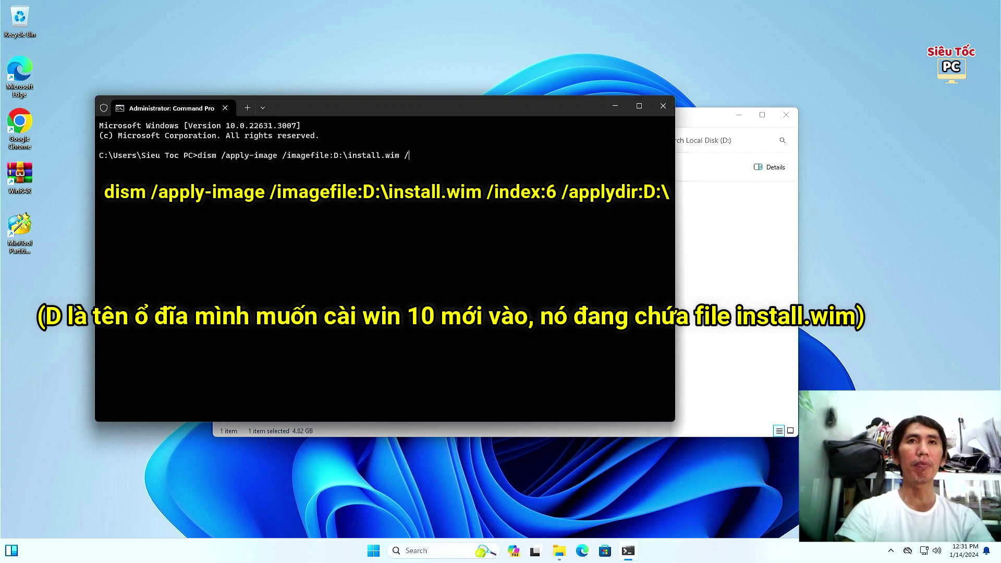
text(inde)
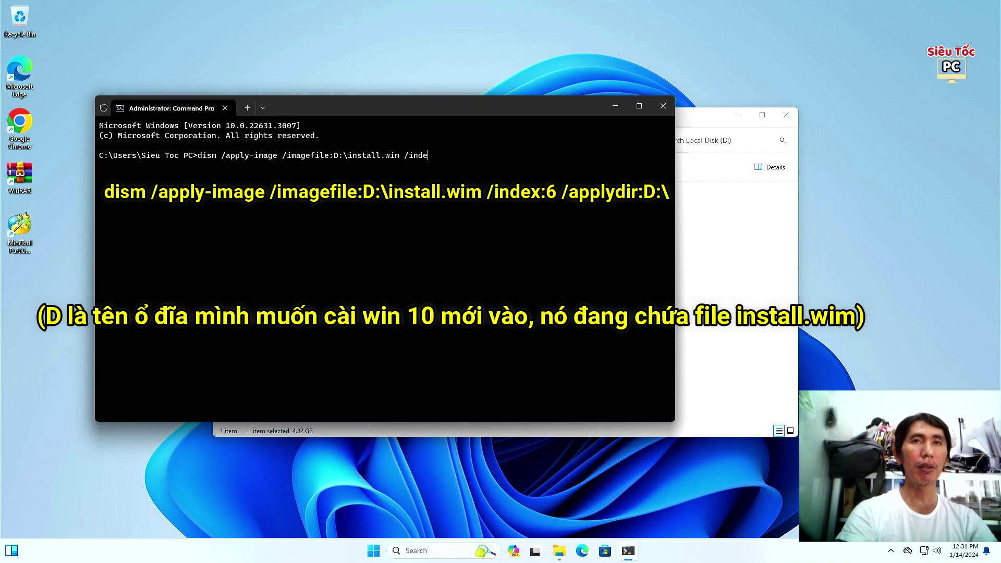
text(x:6)
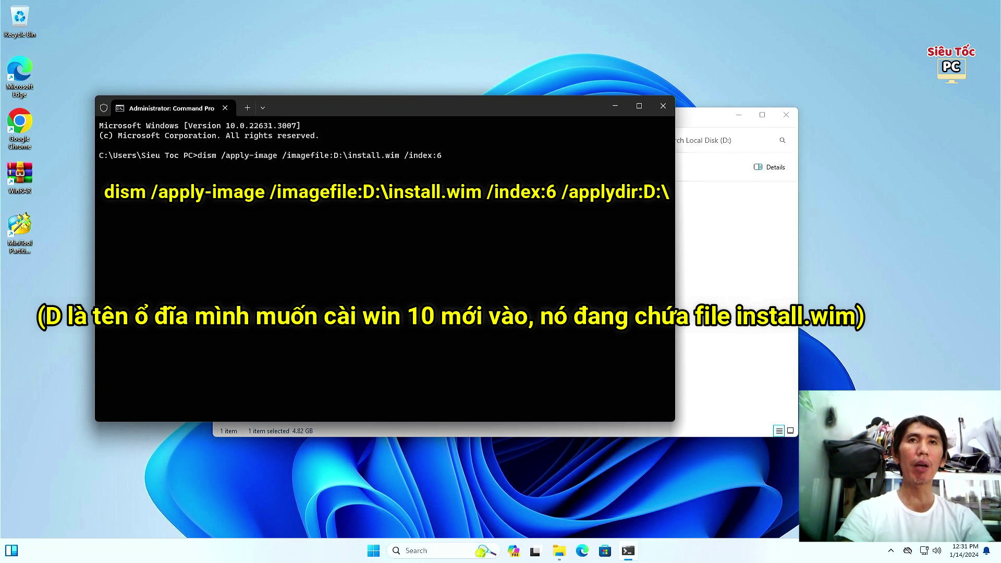
text(/ap)
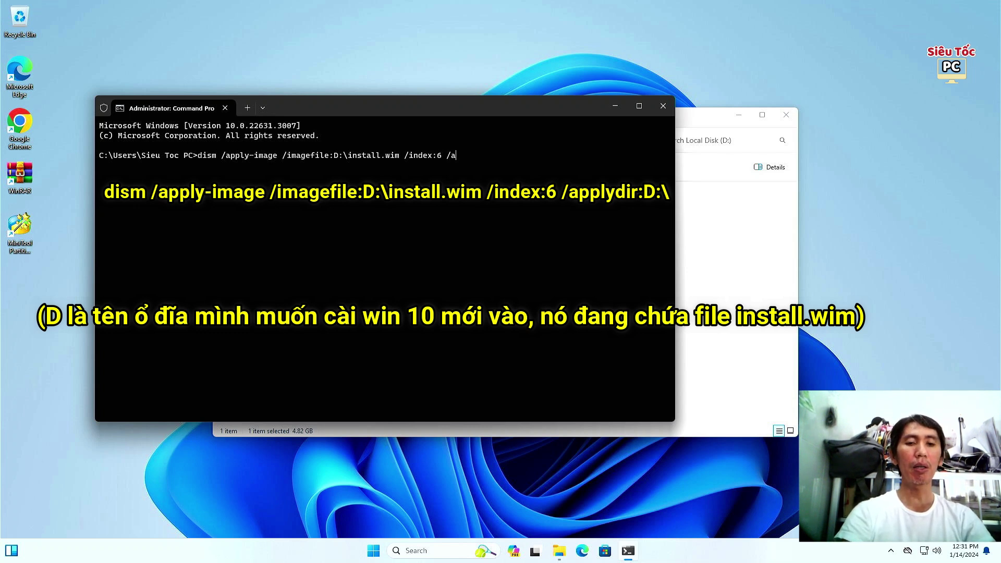
text(ply)
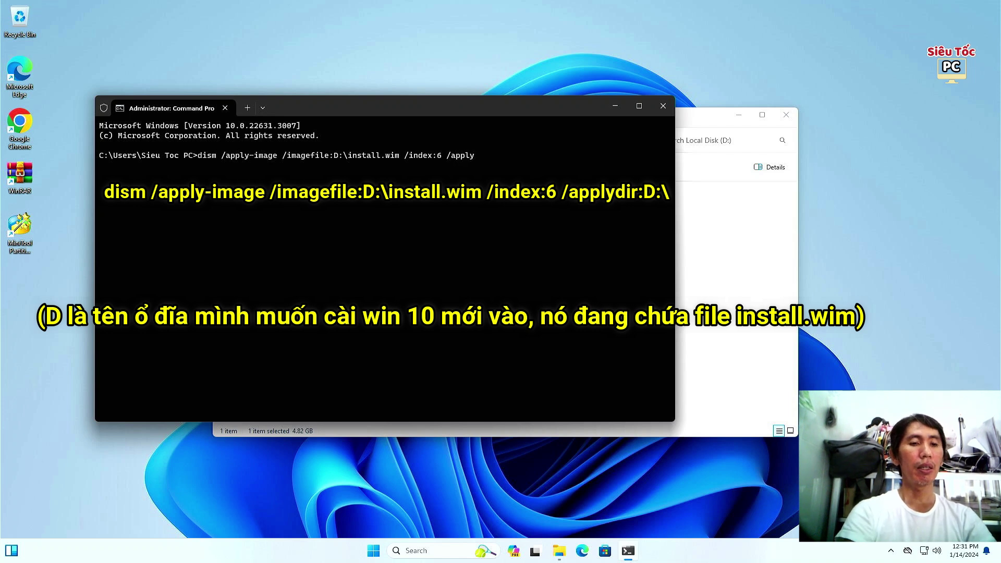
text(dir)
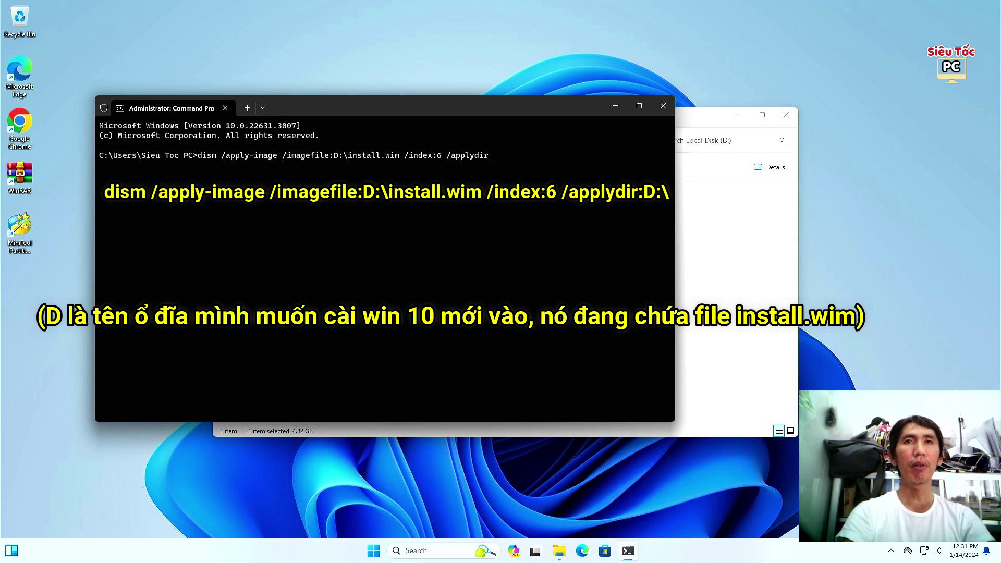
text(:)
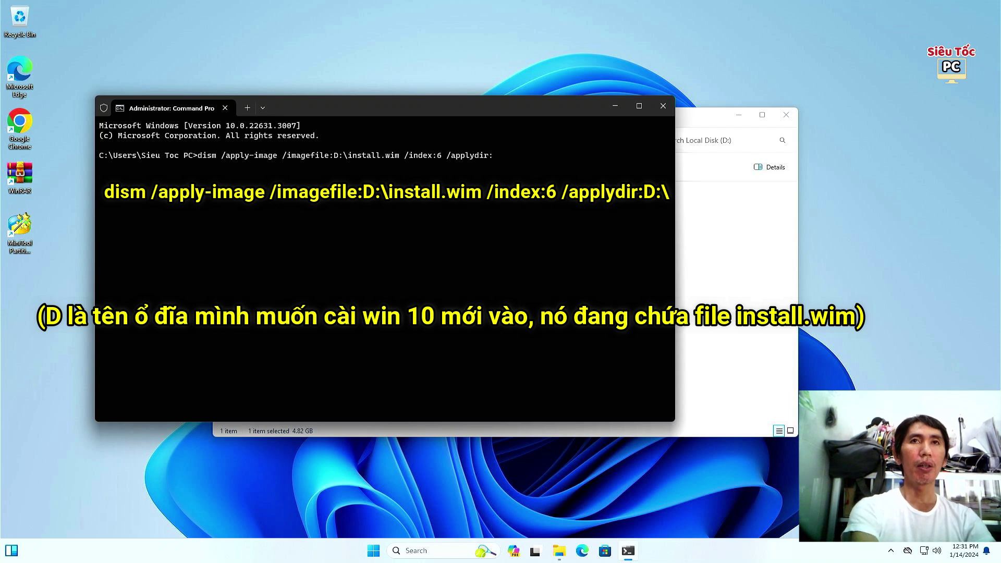
text(D)
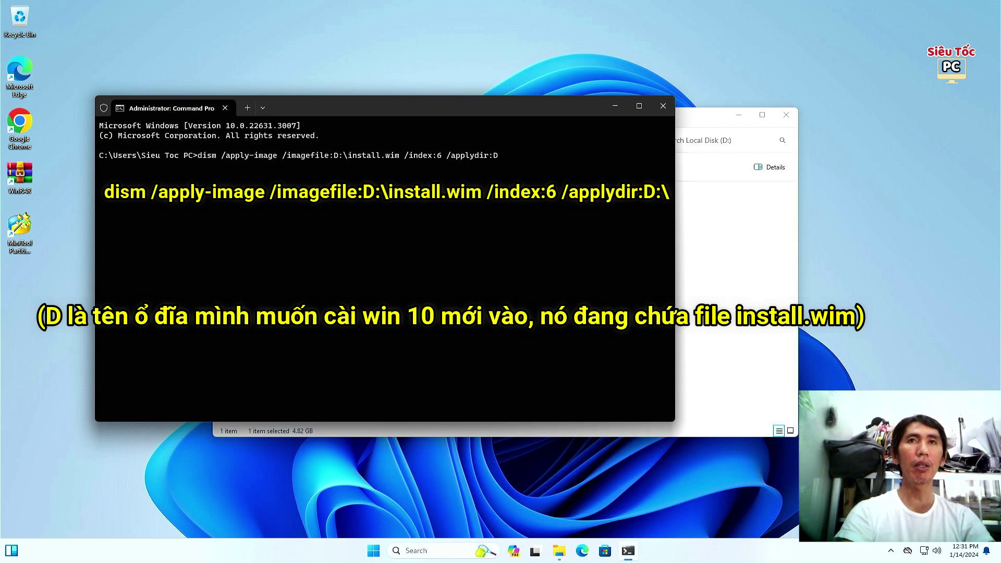
text(:)
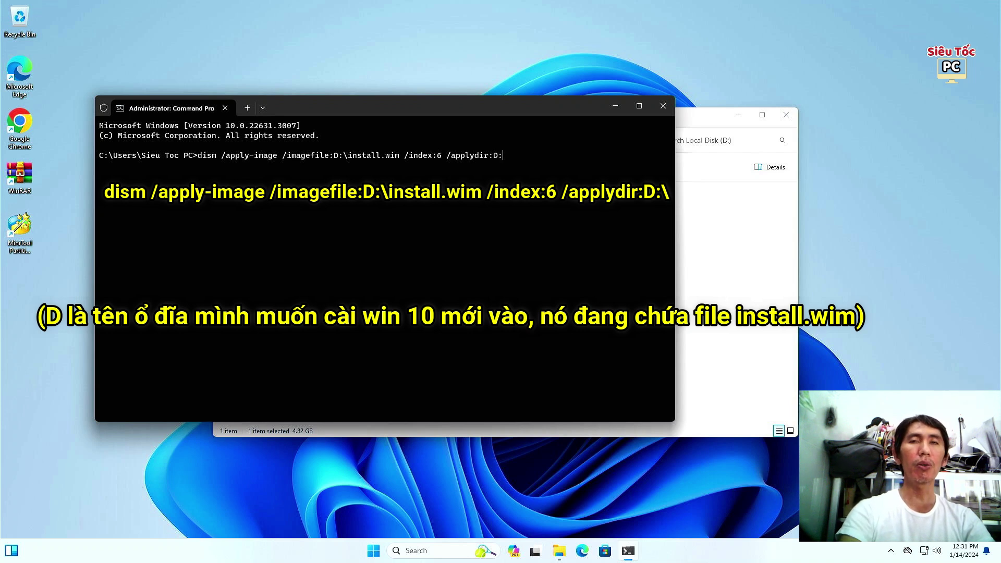
text(\)
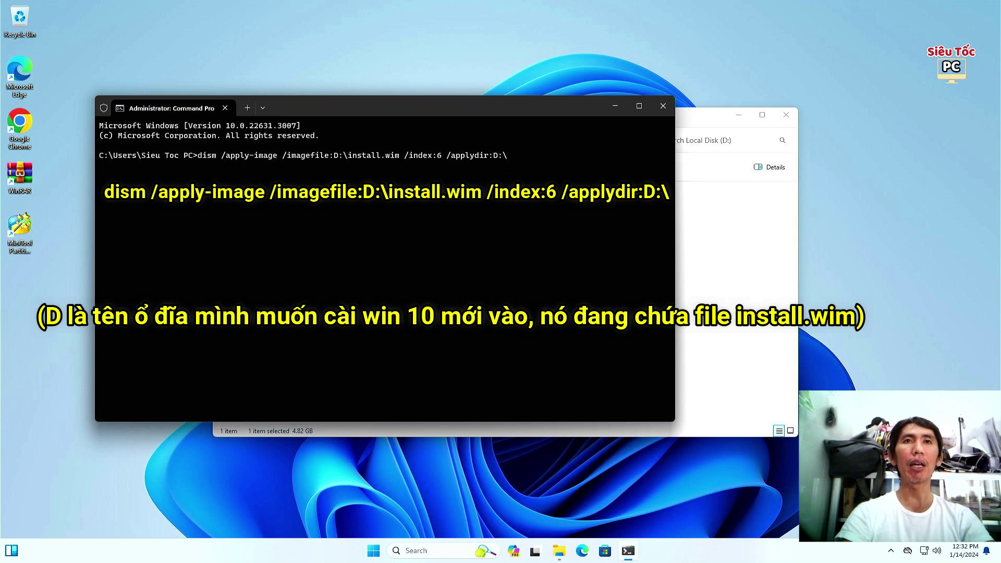
key(Return)
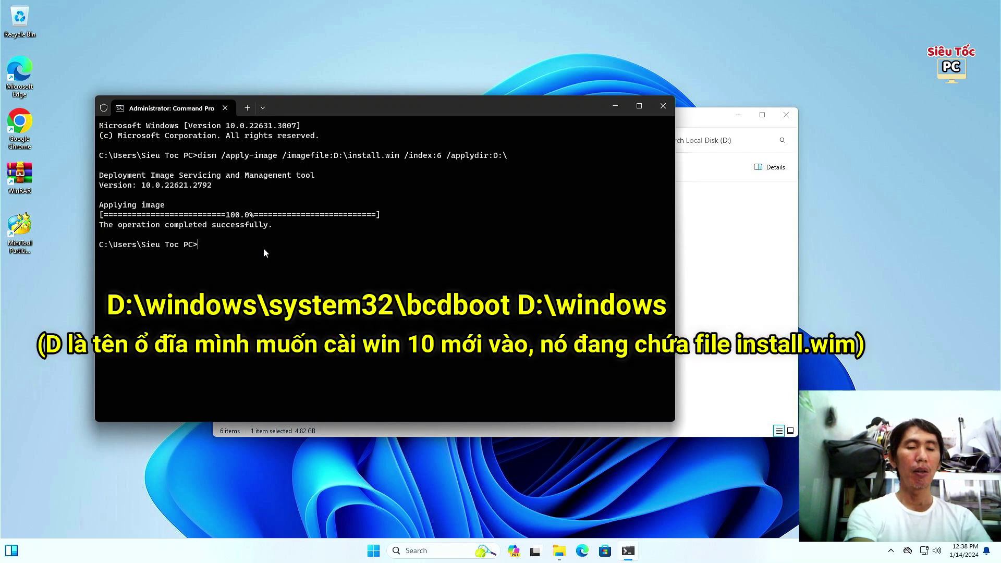
Step: Create the boot entry for the new Windows installation by running D:\windows\system32\bcdboot D:\windows in Command Prompt
text(D:\)
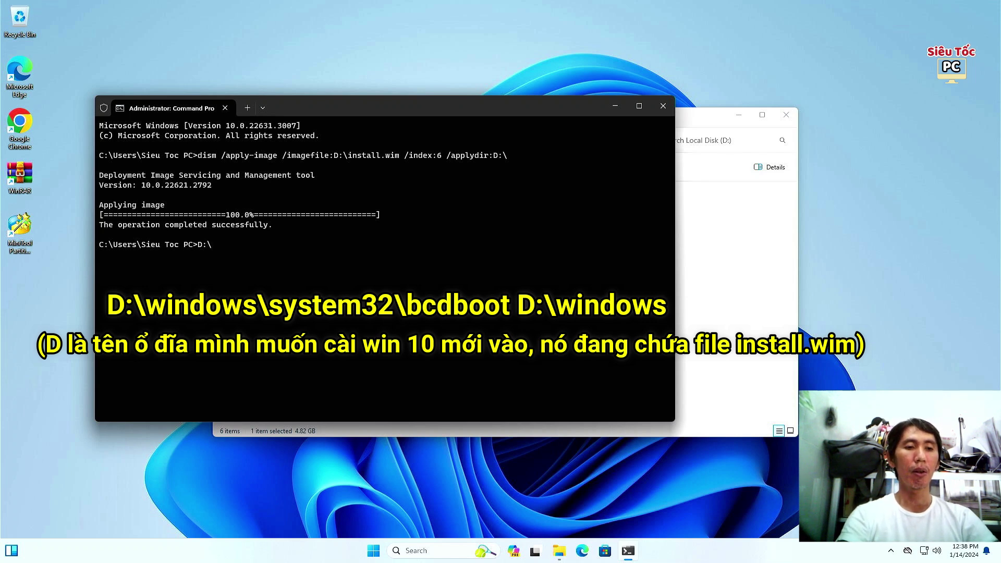
text(wind)
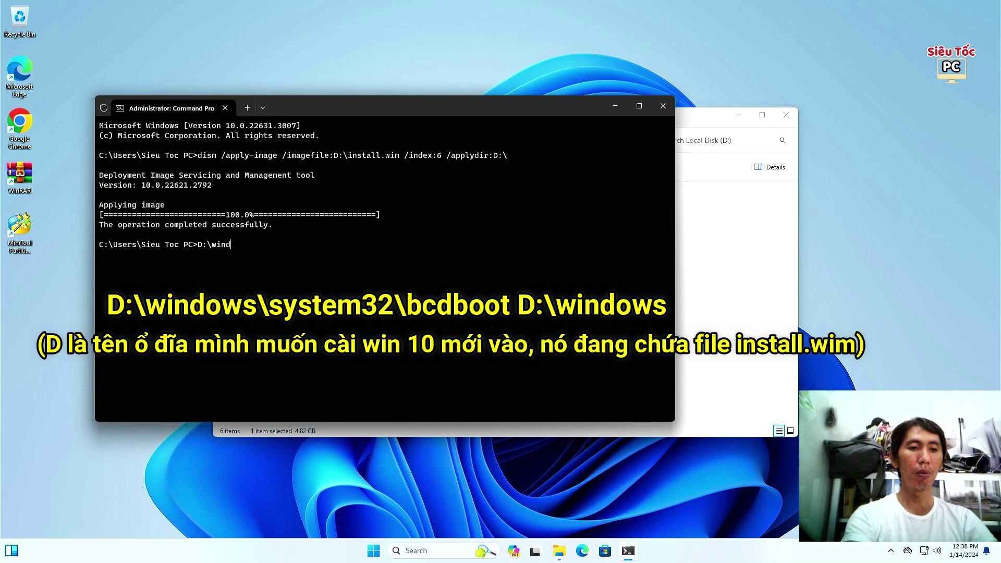
text(ows\)
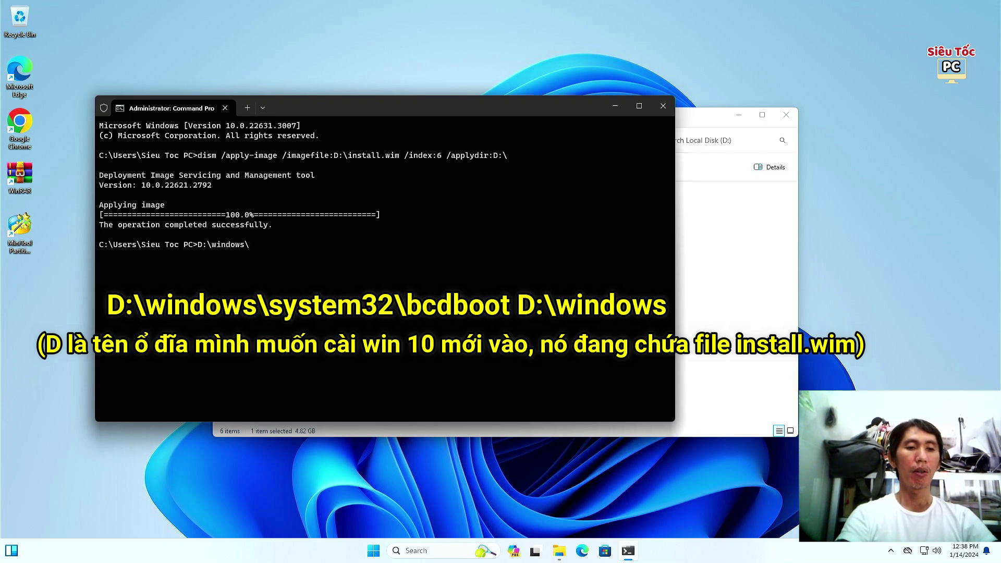
text(system32)
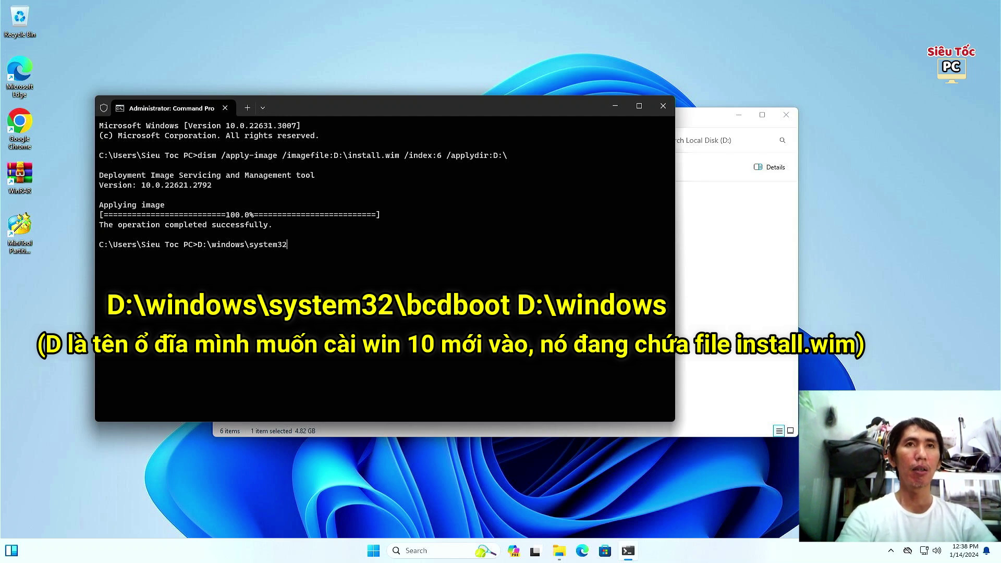
text(\)
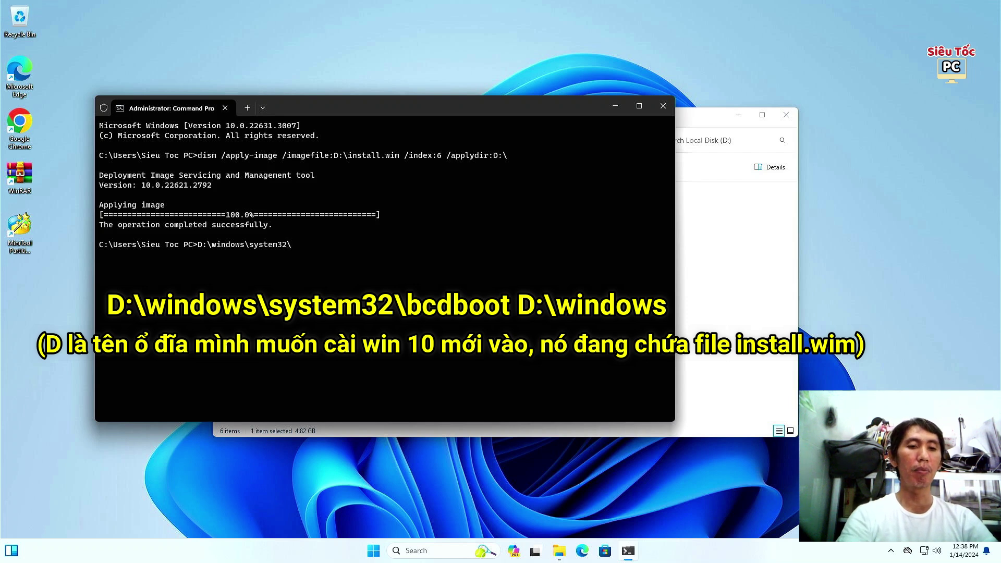
text(bcd)
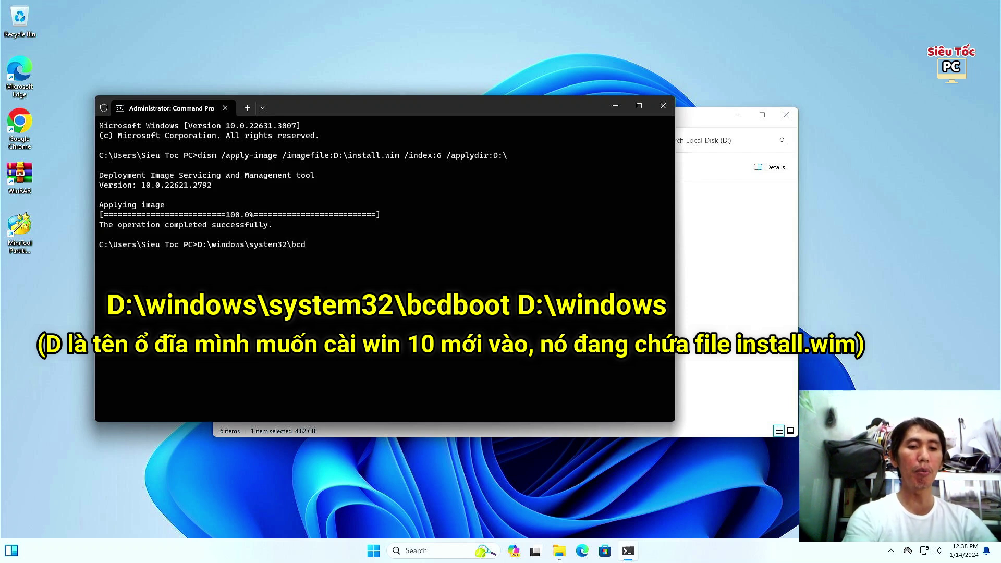
text(boot)
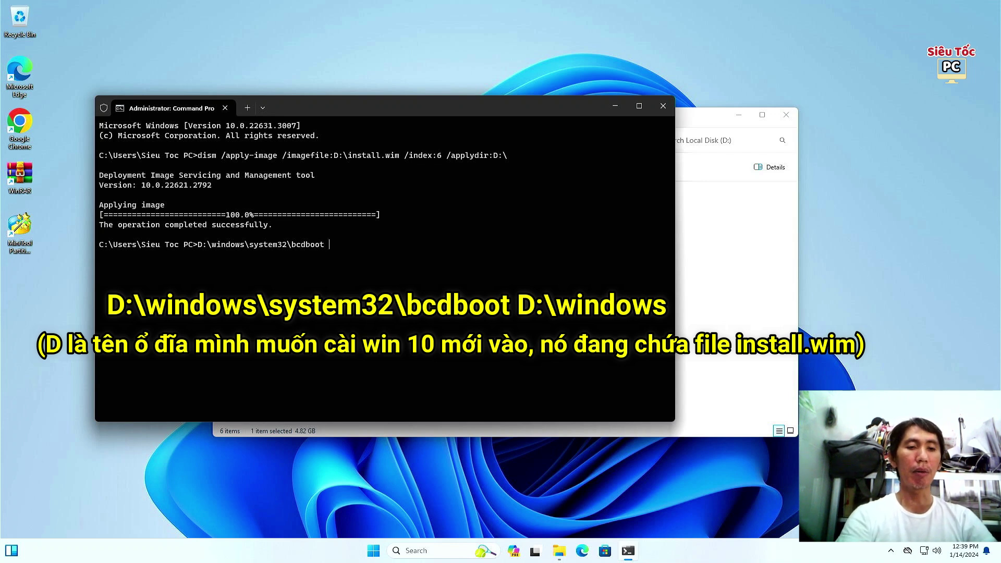
text( D:)
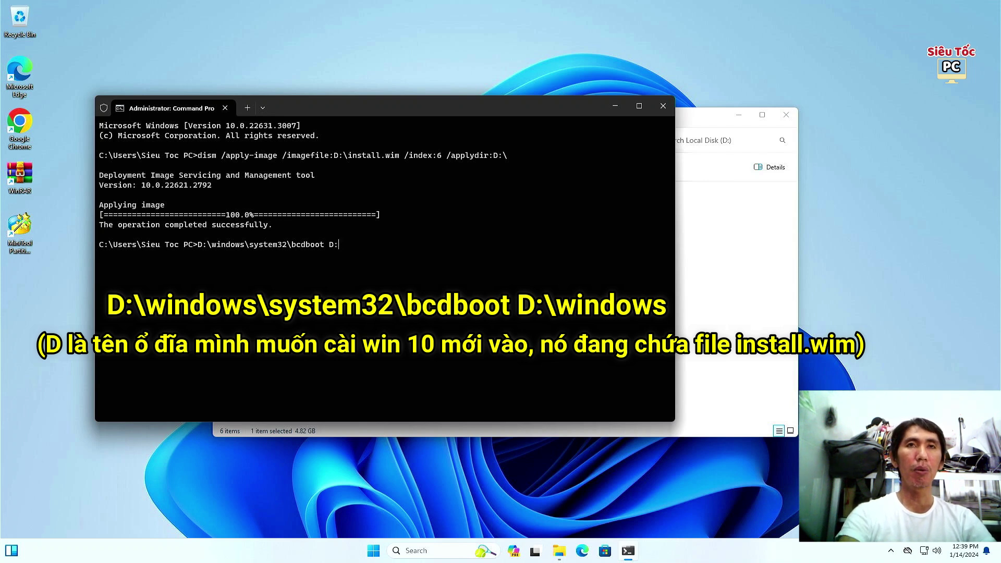
text(\)
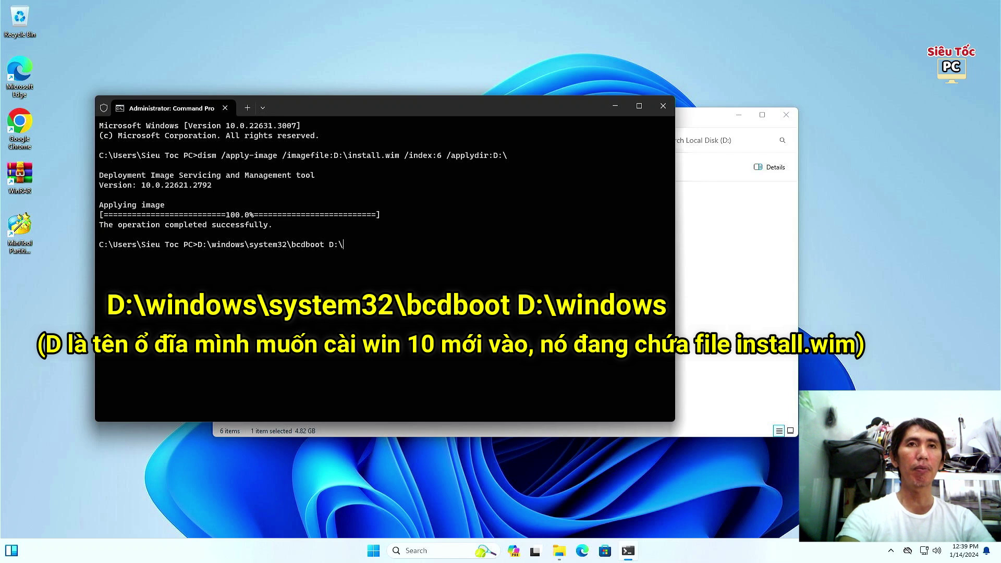
text(windows)
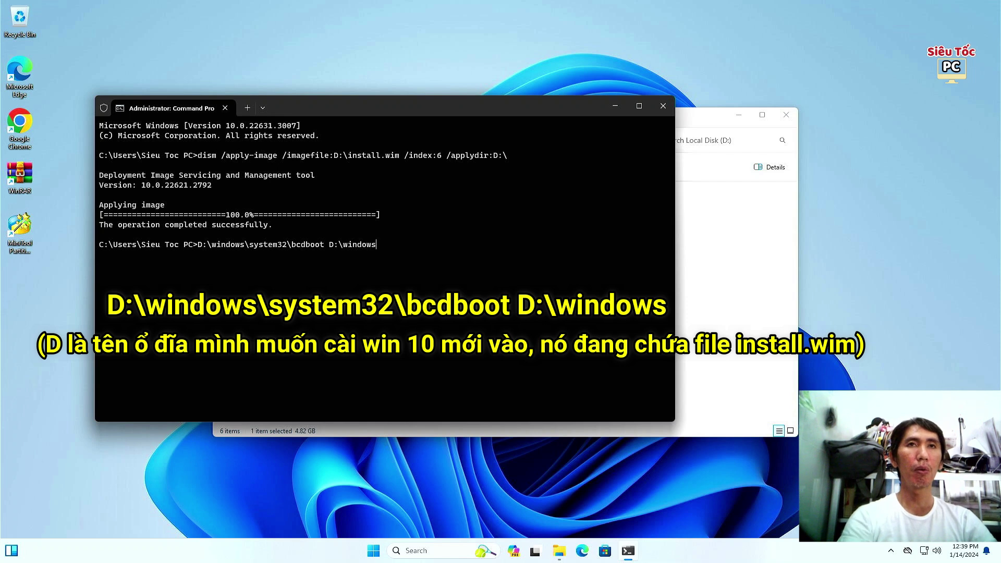
key(Return)
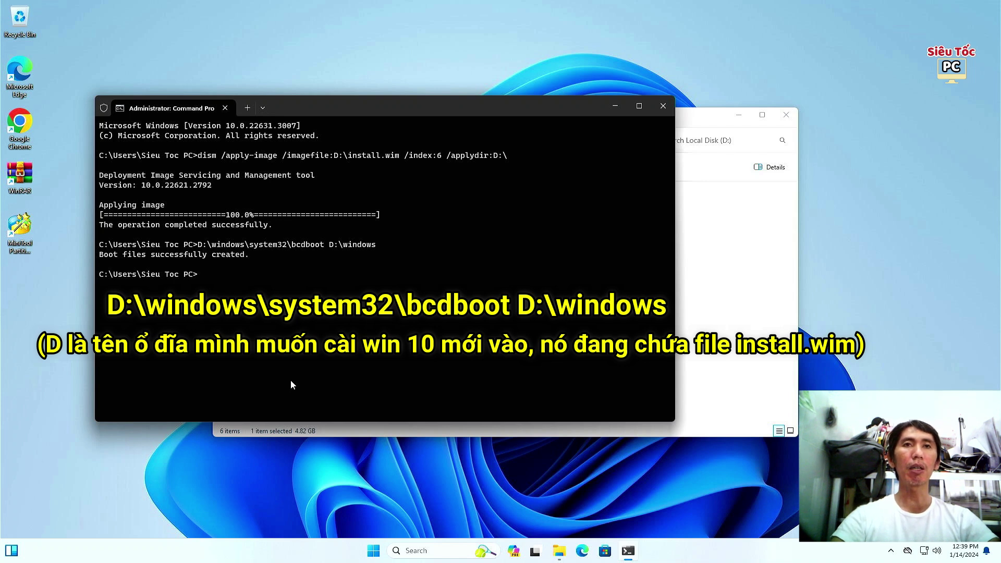
Step: Restart the computer and choose Windows 10 as the operating system to boot
click(374, 550)
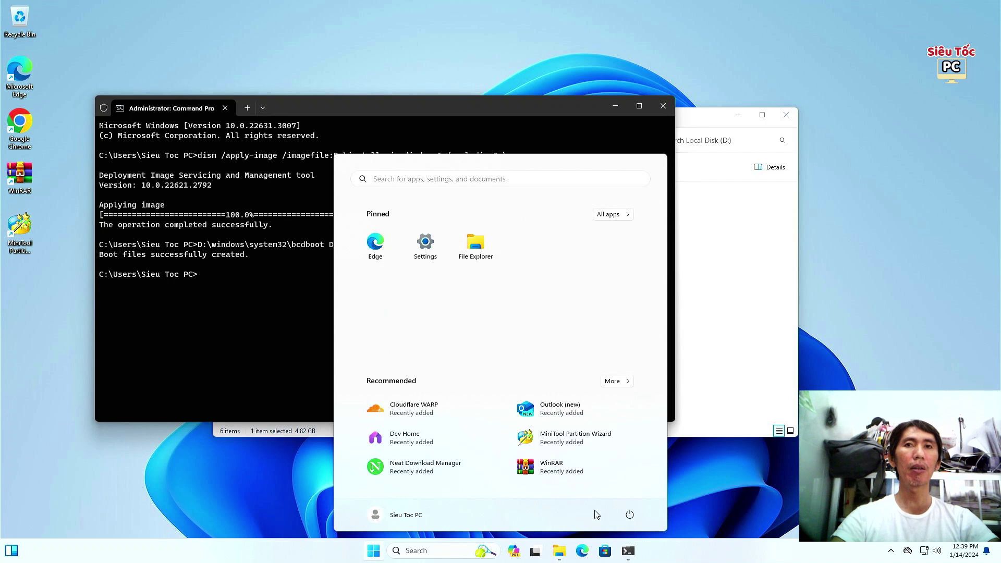
click(629, 514)
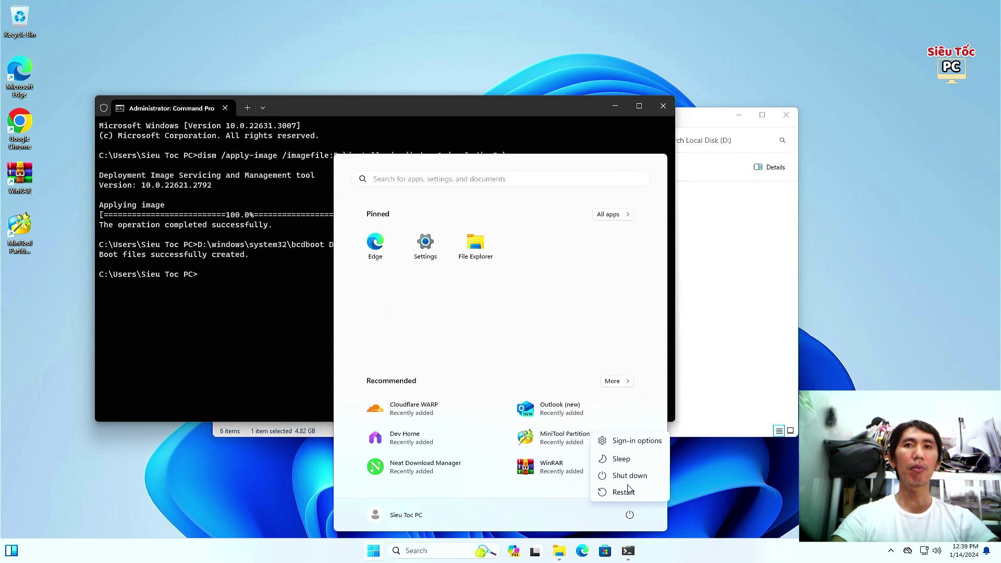
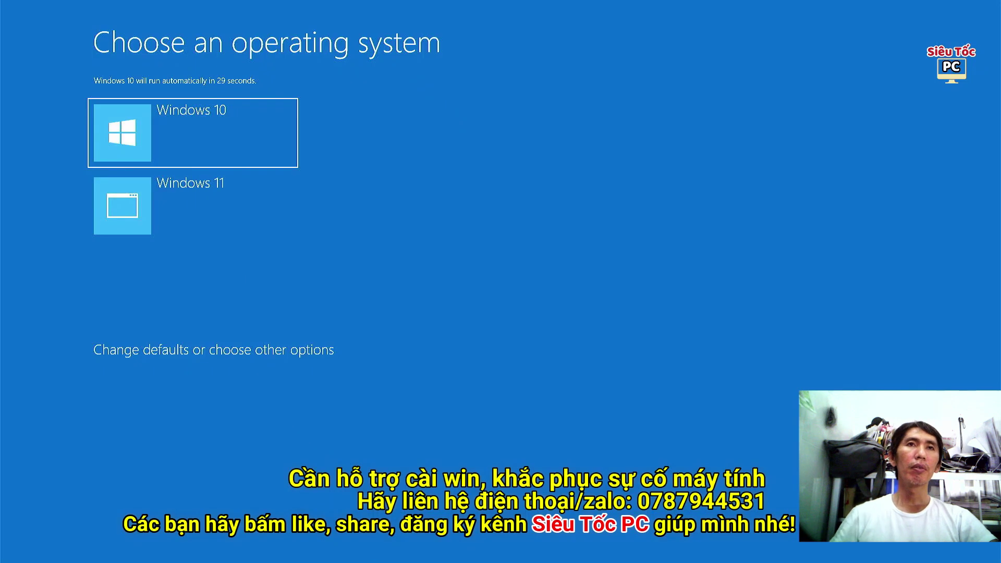
click(256, 145)
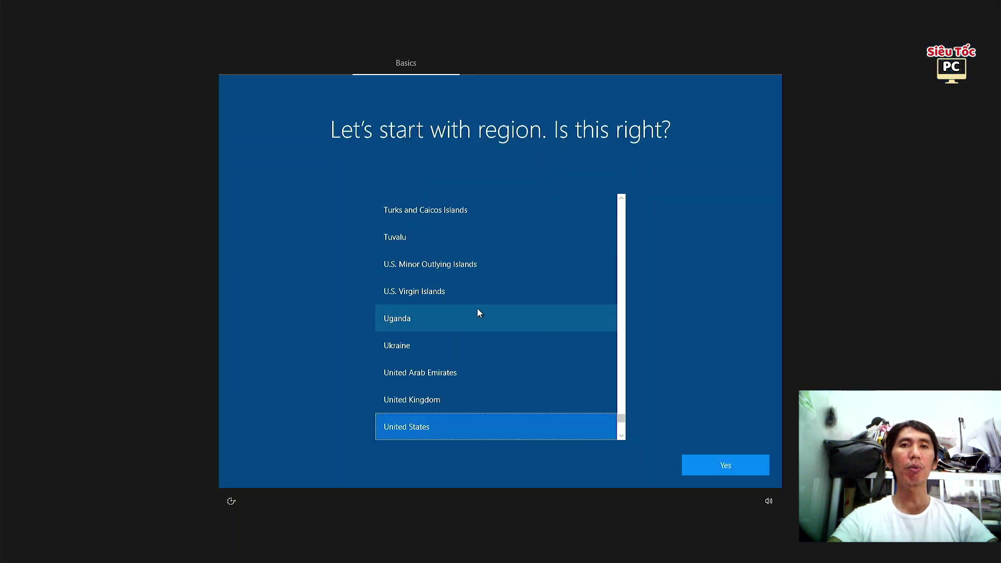
Step: Set the region to Vietnam and accept the US keyboard layout without adding a second layout
scroll(477, 311, down, 4)
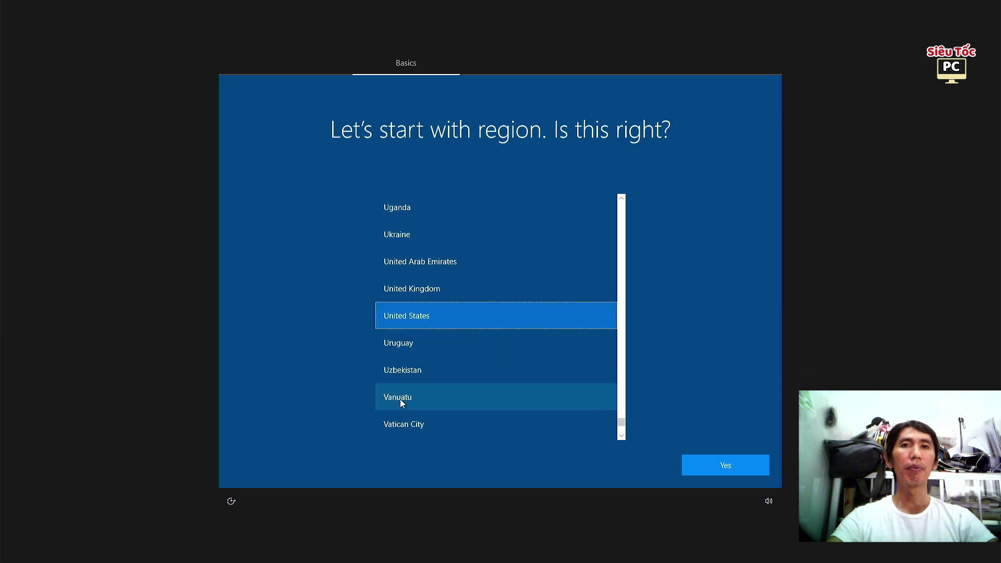
scroll(401, 400, down, 1)
scroll(402, 400, down, 3)
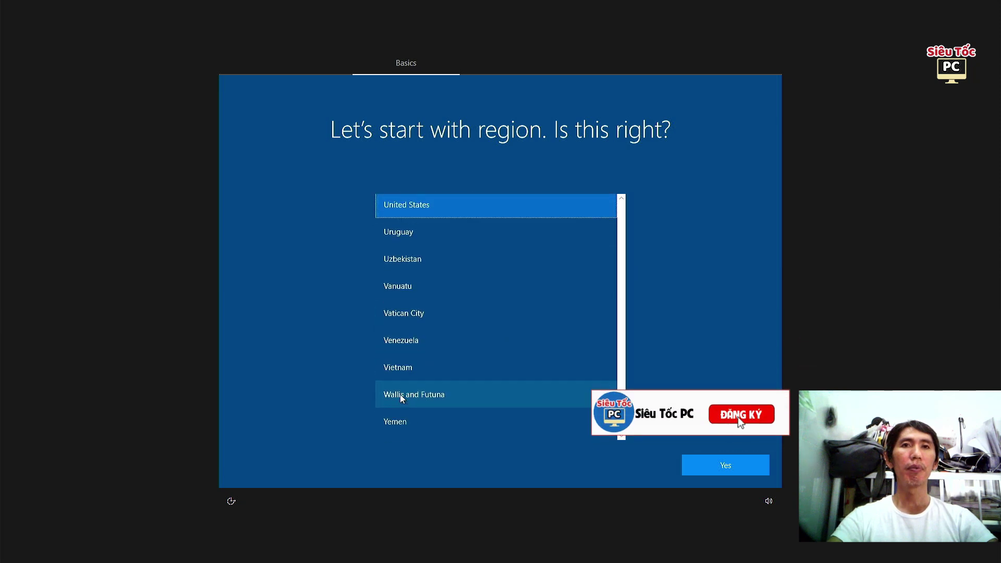
click(400, 368)
click(703, 458)
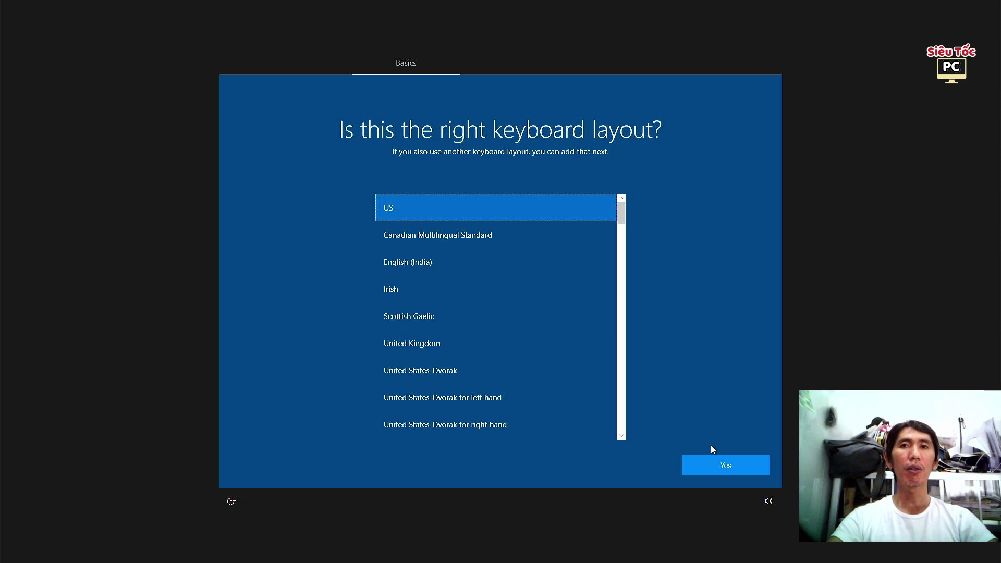
click(724, 468)
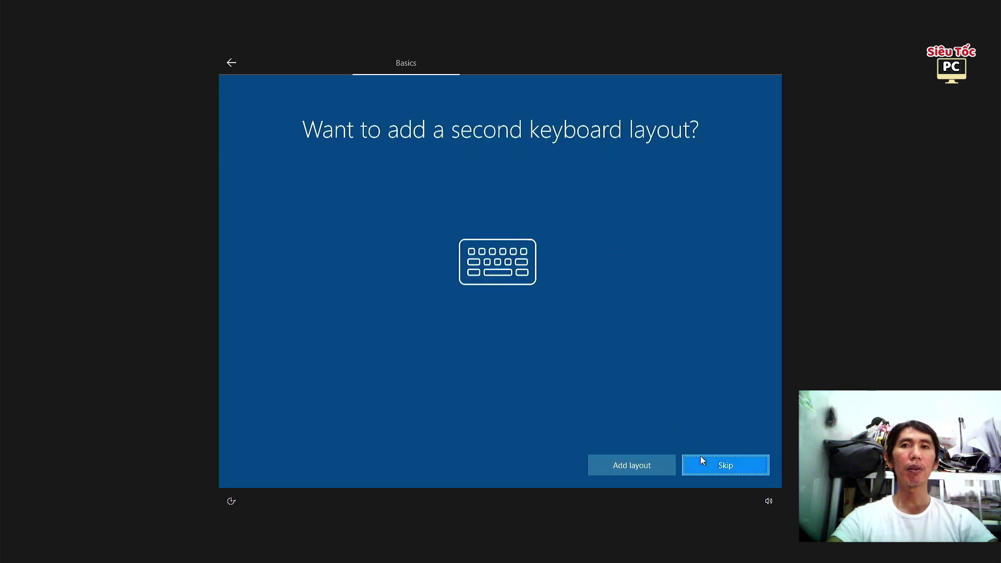
click(720, 463)
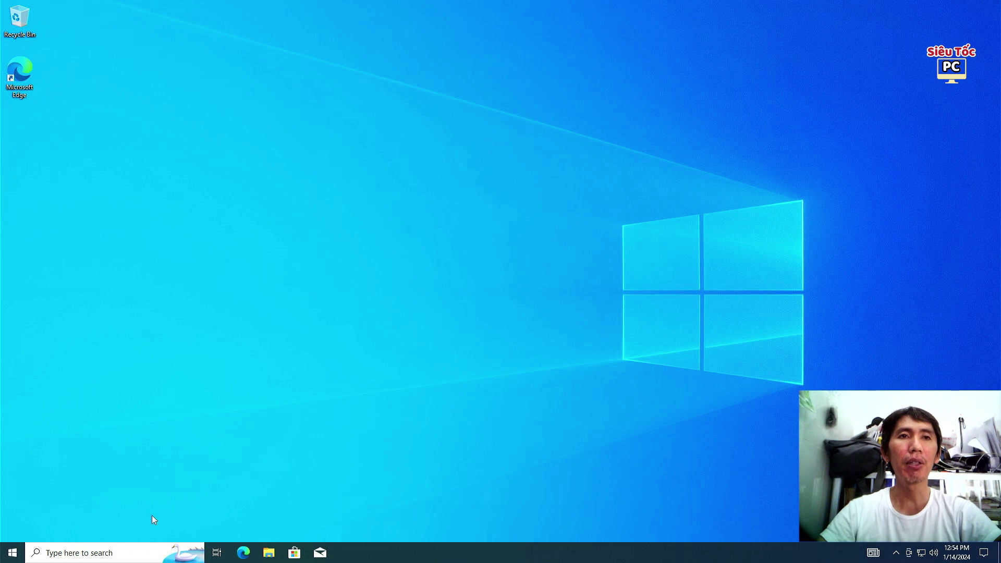
Step: Restart the computer from Windows 10 and choose Windows 11 as the operating system to boot
click(12, 553)
click(11, 528)
click(33, 508)
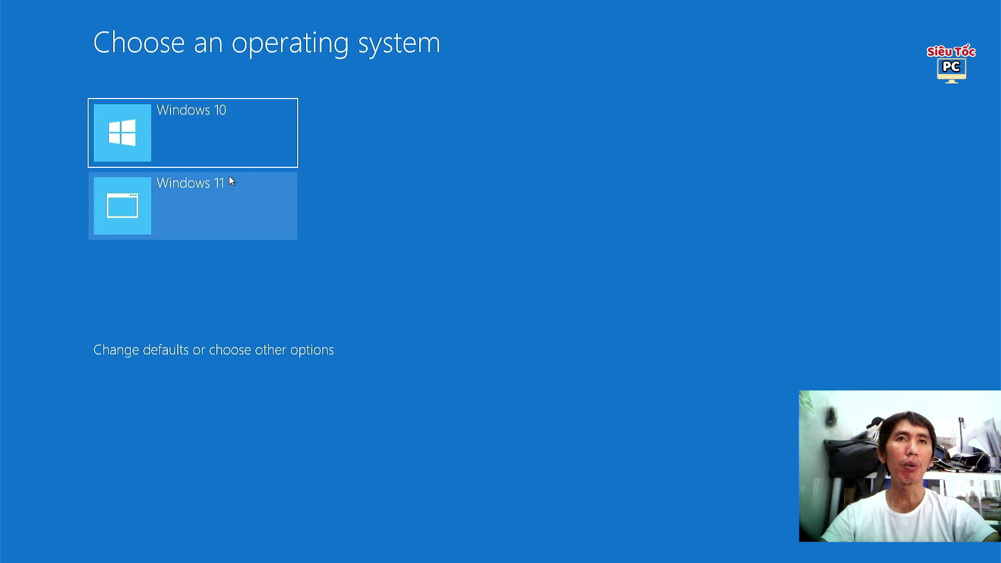
click(184, 195)
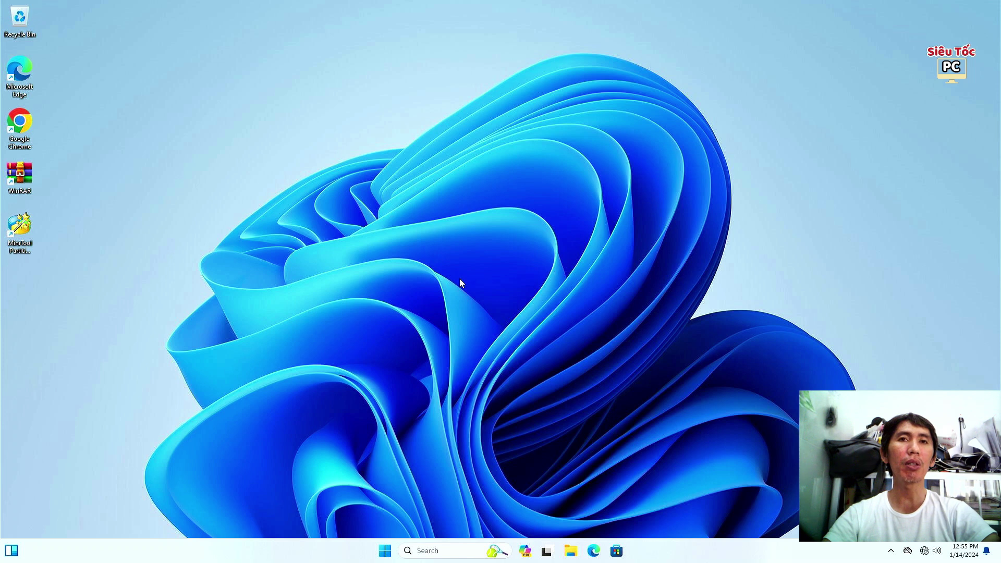
Step: Find System Configuration by searching for msconfig and open its boot settings
click(384, 552)
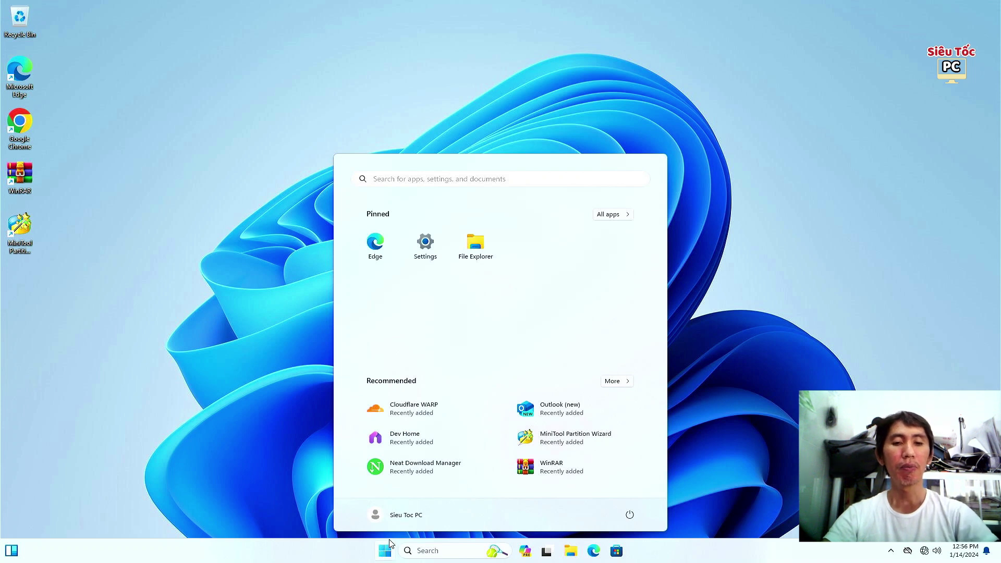
text(msc)
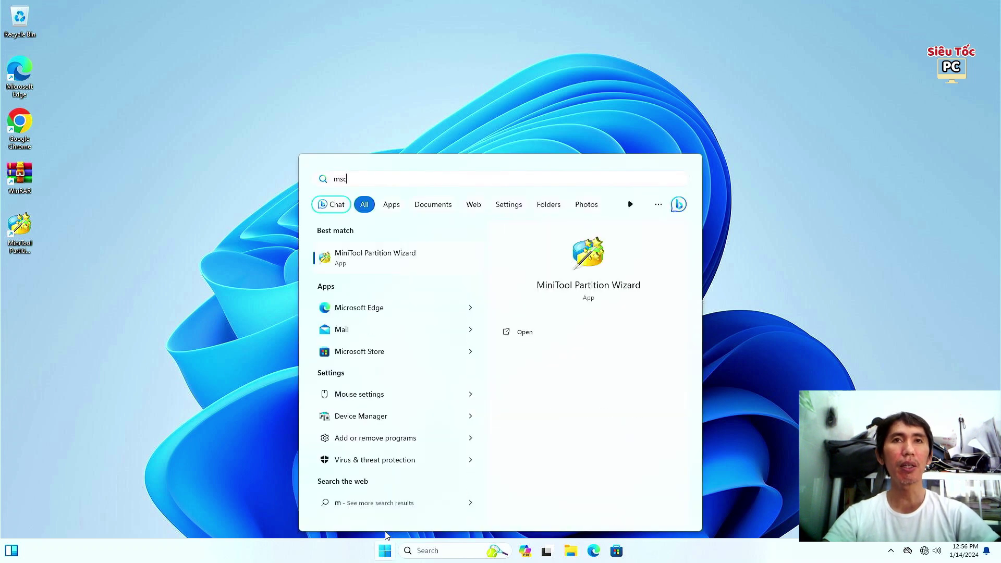
text(onfig)
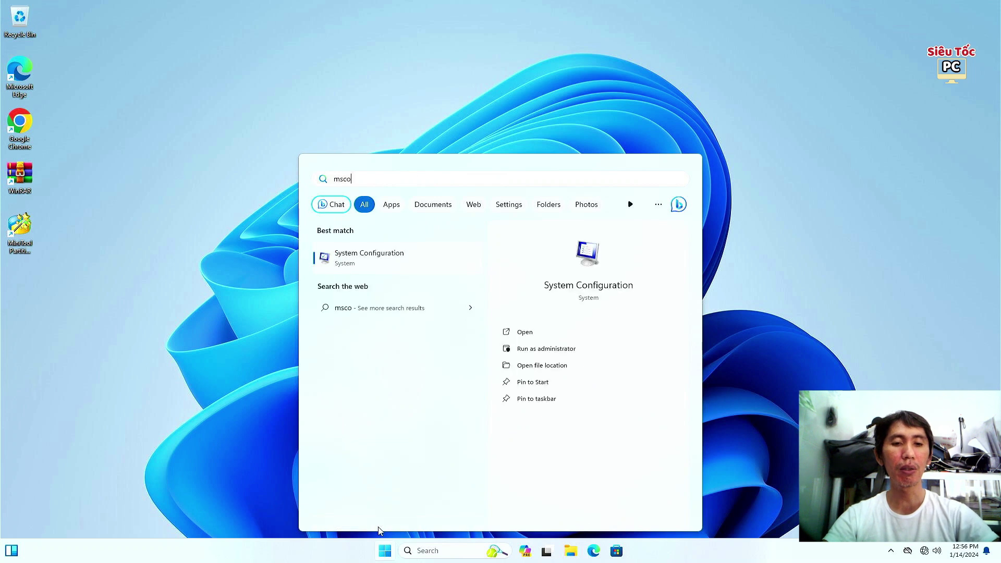
click(360, 260)
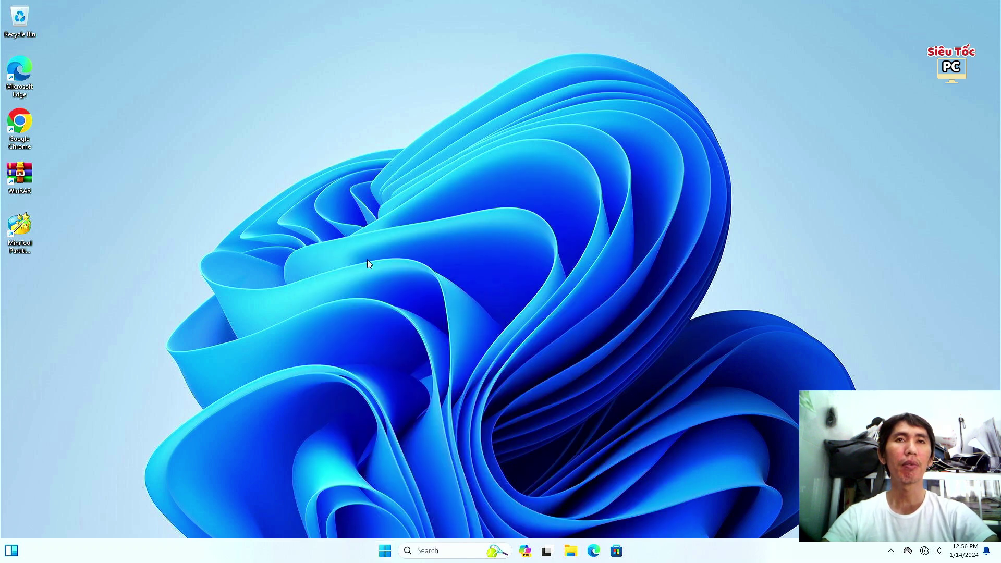
click(391, 193)
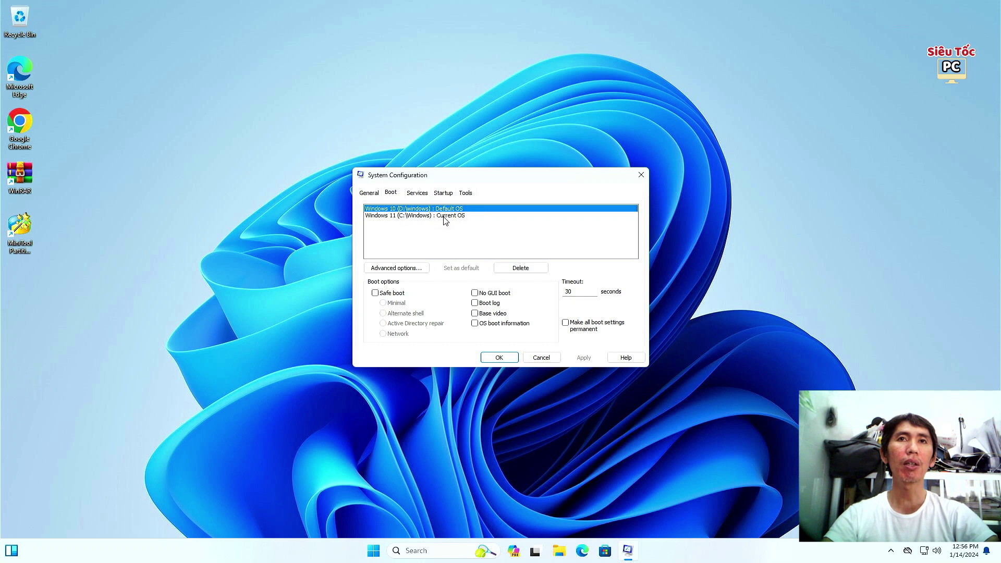
Step: Make Windows 11 (C:\Windows) the default operating system and restart the computer into Windows 11
click(410, 216)
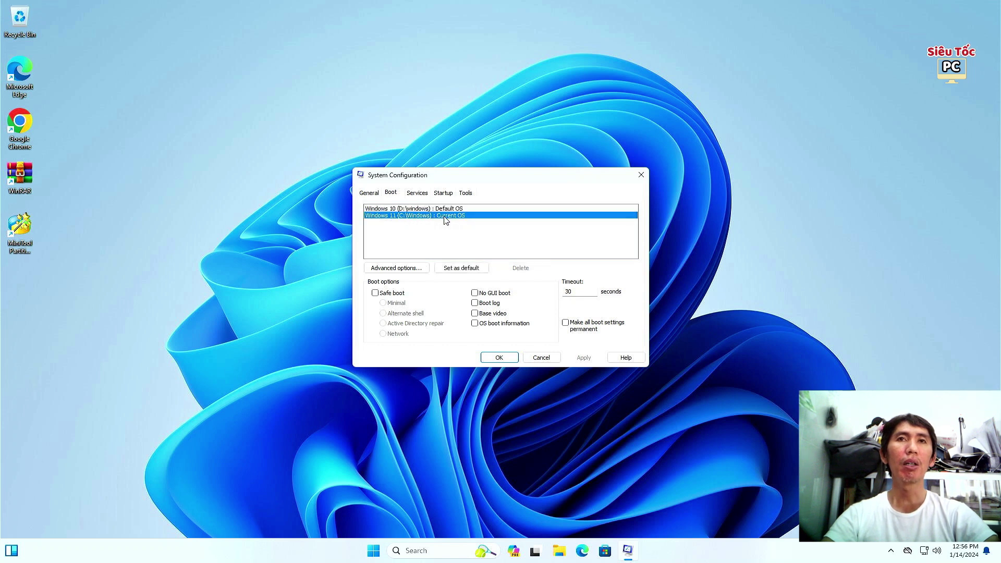
click(464, 270)
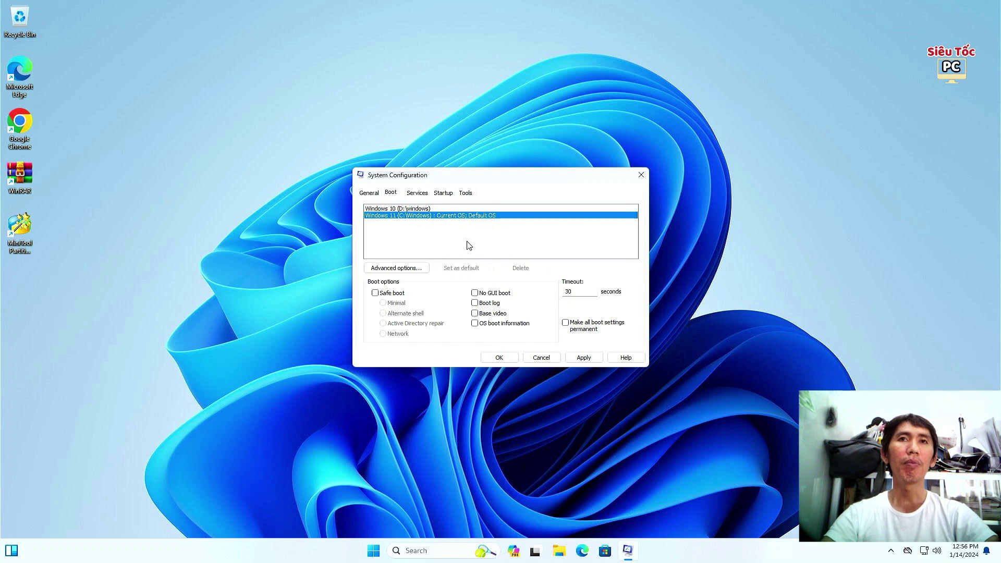
click(592, 355)
click(494, 359)
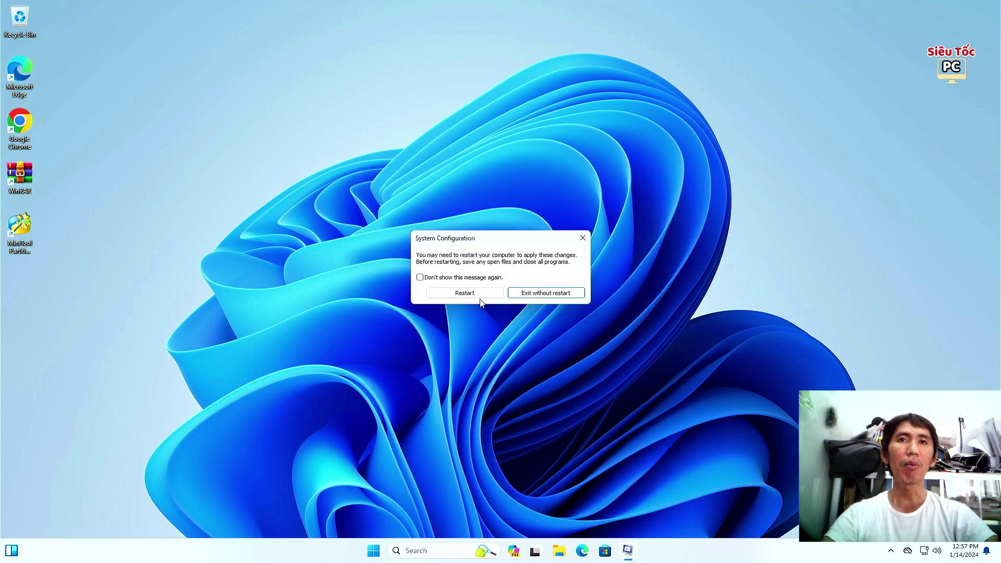
click(471, 293)
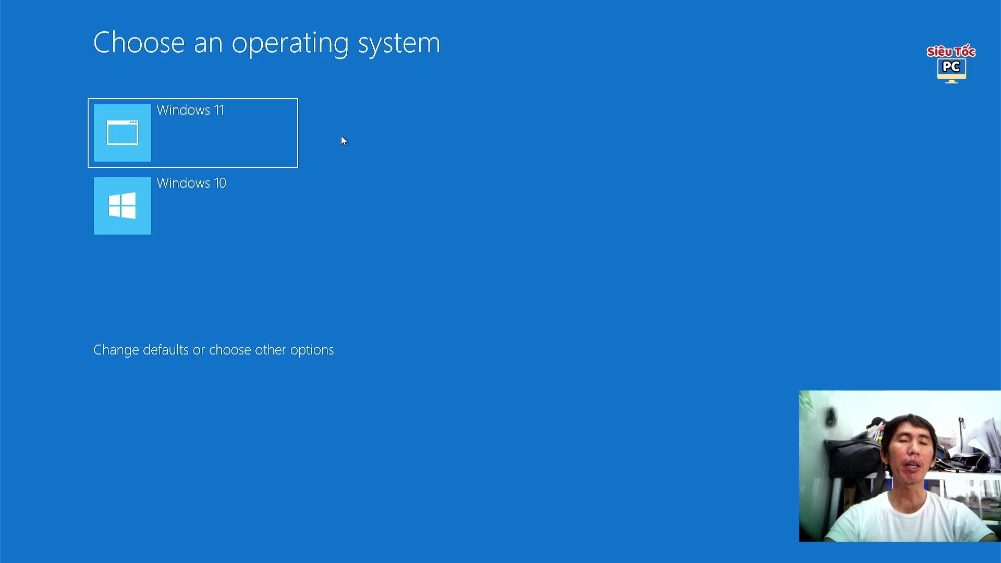
click(180, 123)
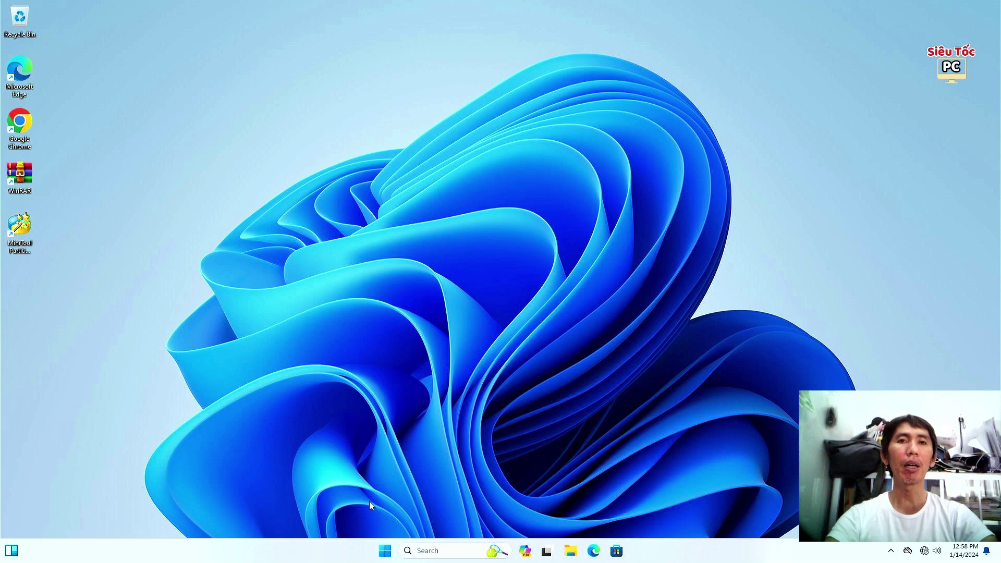
Step: Restart the computer from Windows 11 into Windows 10 and open Task Manager
click(384, 551)
click(629, 516)
click(630, 493)
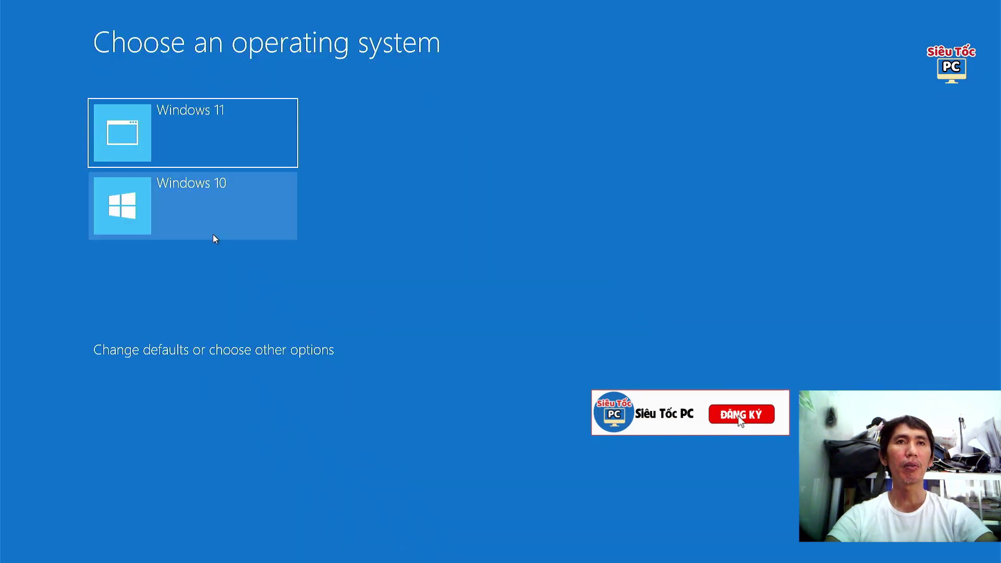
click(210, 229)
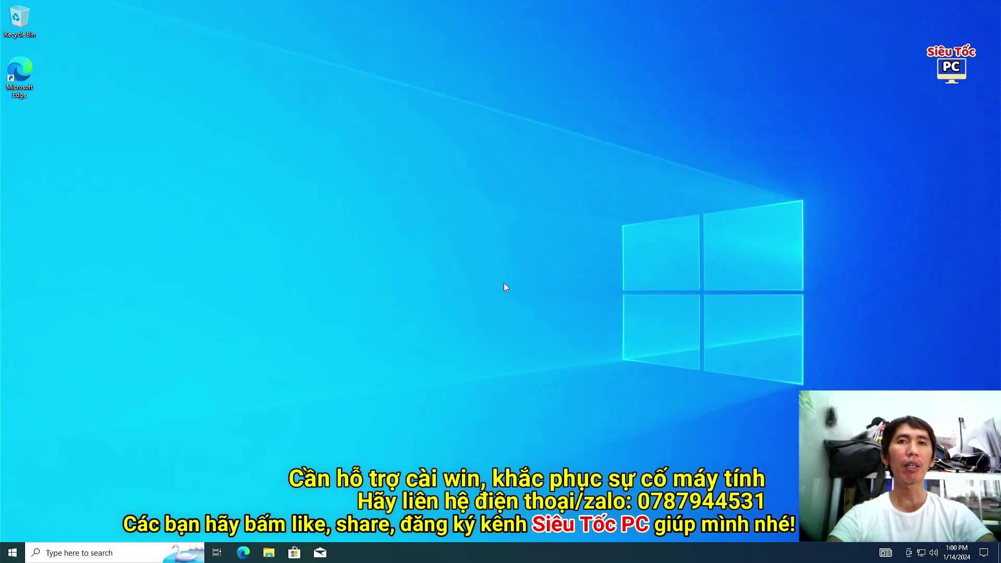
key(ctrl+shift+Escape)
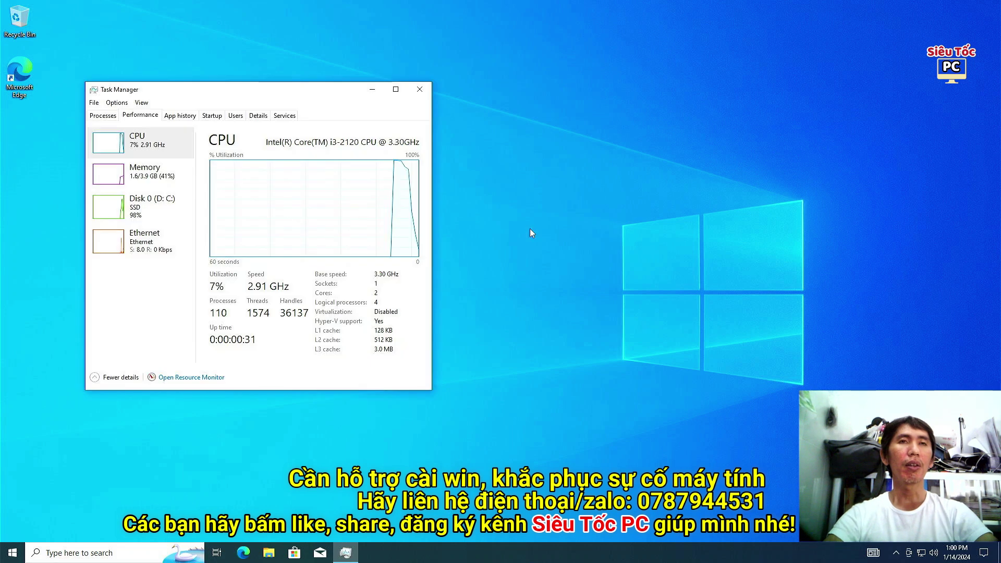